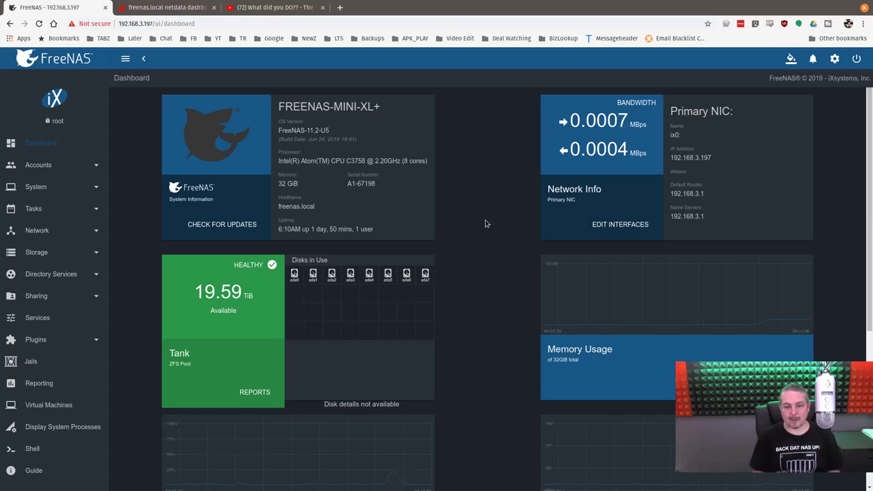
- Glance at the paused Jellyfish Fryer server video on YouTube, then return to the FreeNAS dashboard
click(295, 6)
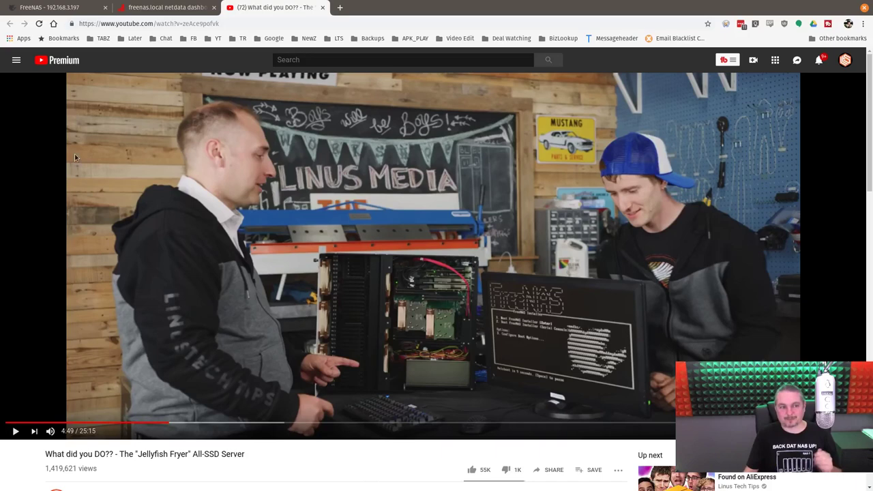
click(81, 5)
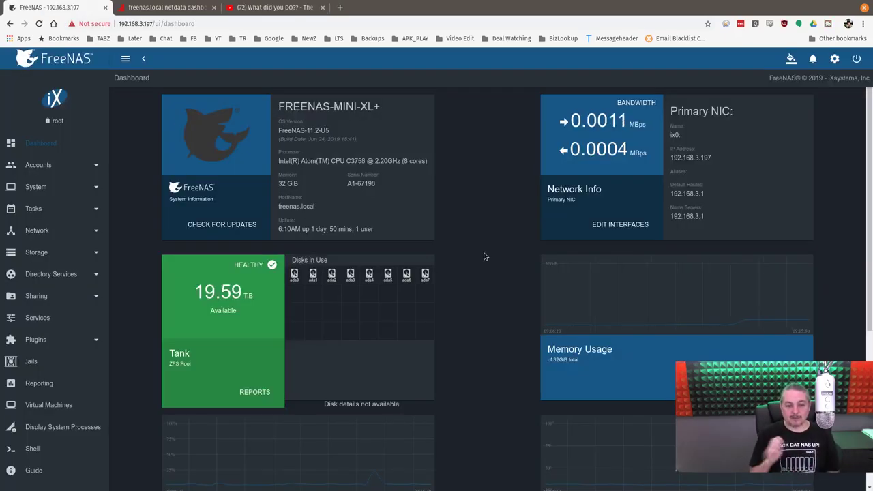
- Bring forward the terminal showing the 4 TB WD Red drive's smartctl report with SMART health PASSED
key(alt+Tab)
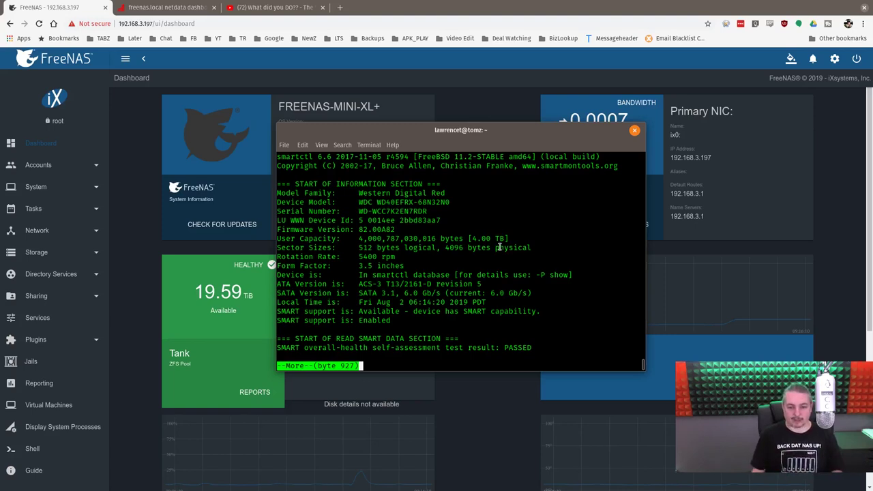
- Drag the smartctl terminal window left and off to the screen edge, revealing the dashboard
drag(566, 134, 504, 152)
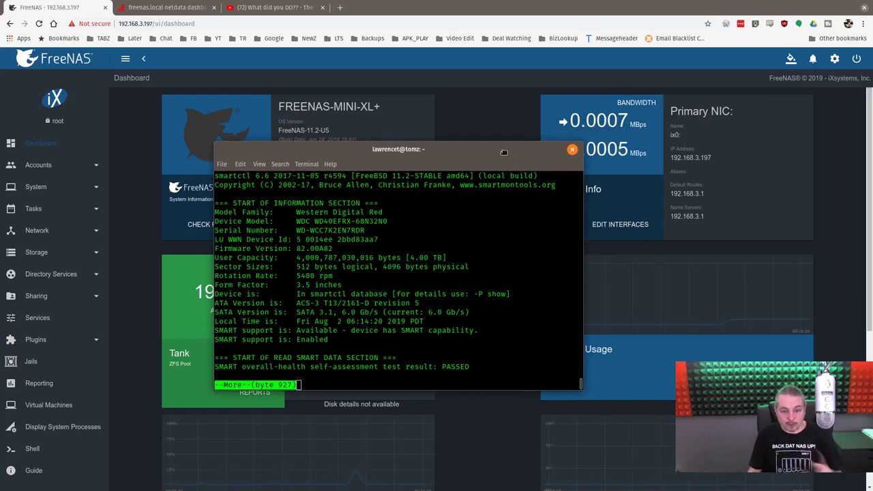
drag(504, 153, 0, 170)
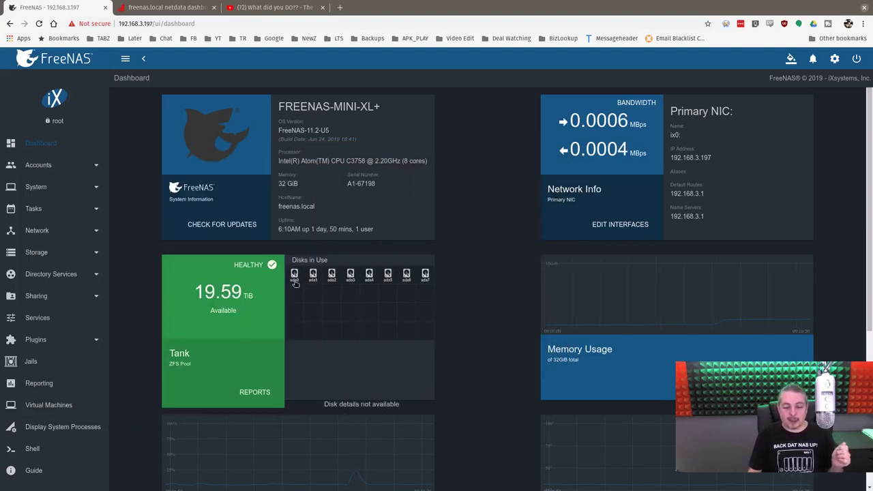
- Open Storage > Pools and show Tank's status: RAIDZ2 vdev ada0p2–ada7p2, all ONLINE
click(48, 253)
click(50, 275)
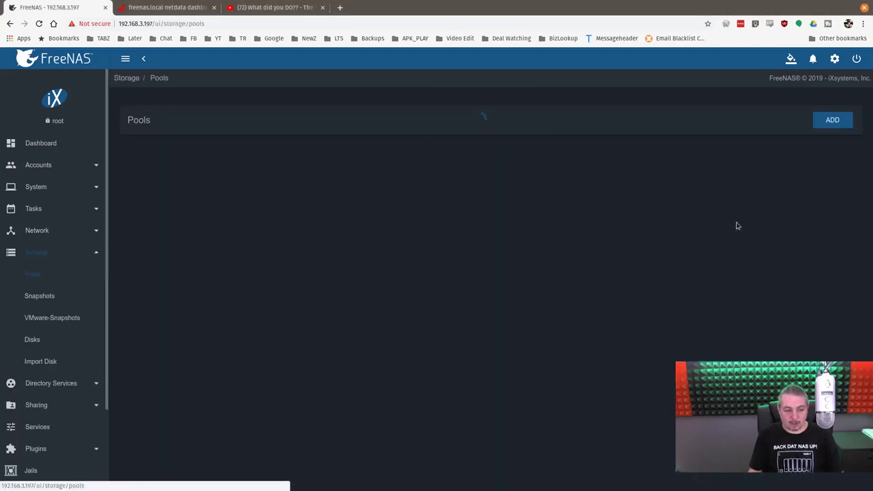
click(833, 201)
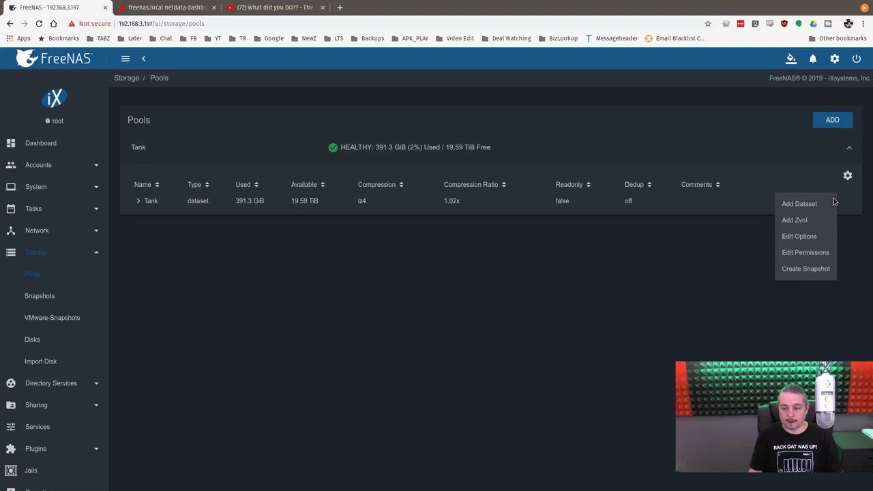
click(847, 177)
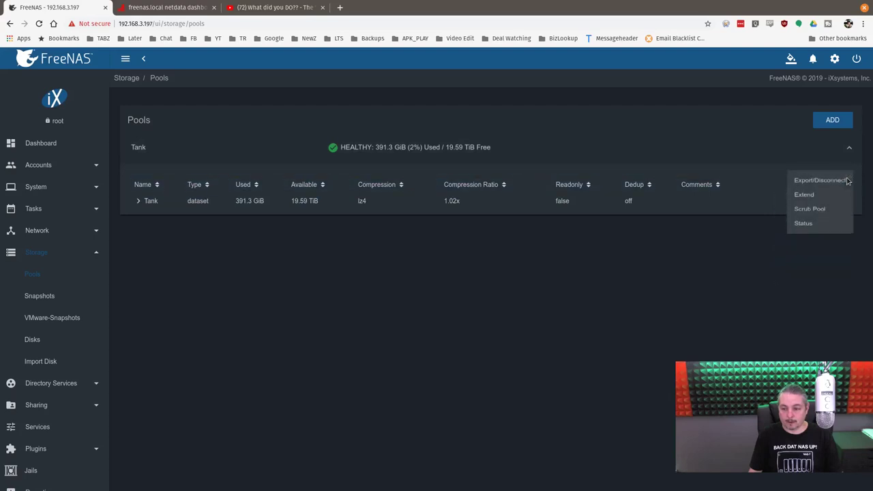
click(812, 225)
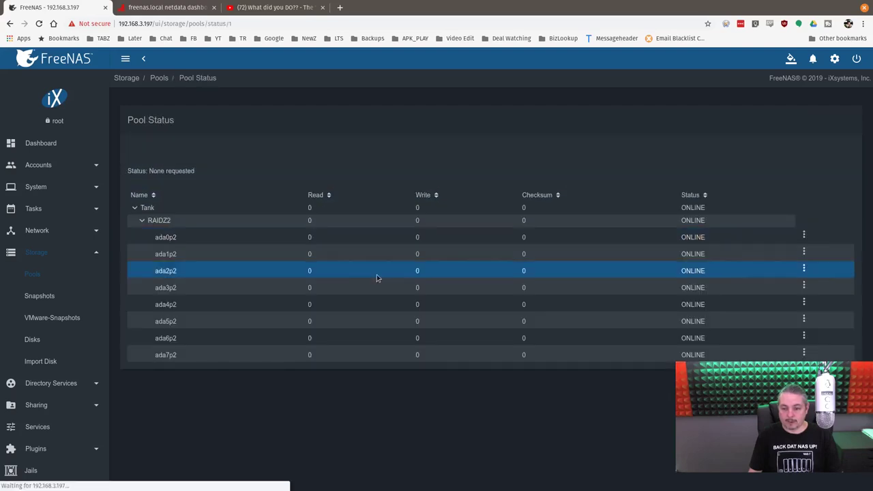
- Select the ada4p2 disk, RAIDZ2 vdev and Tank pool rows to check their error counts
click(318, 307)
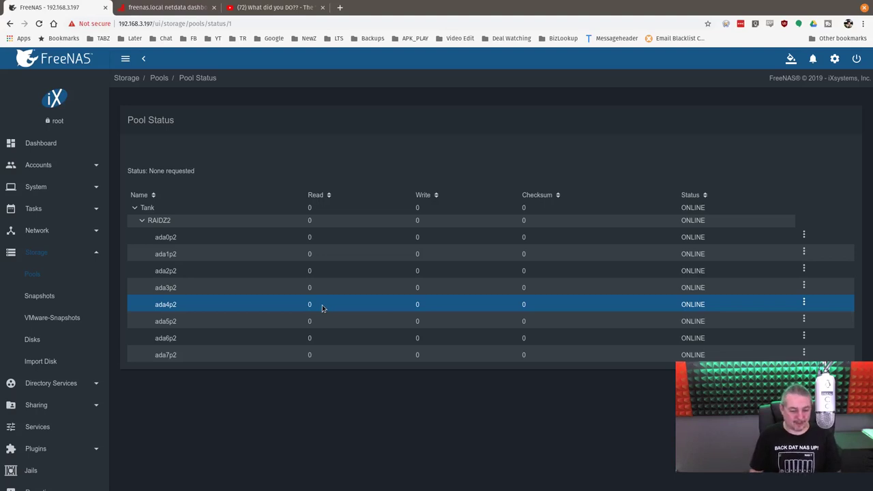
click(323, 308)
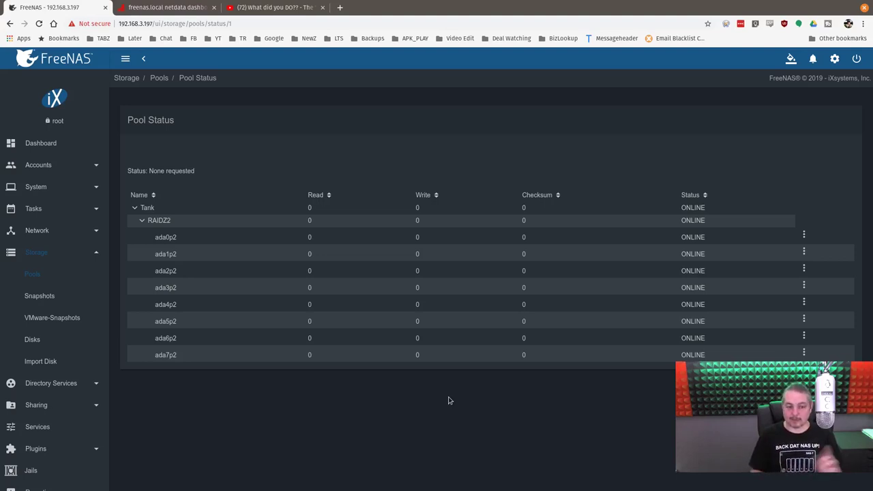
click(495, 307)
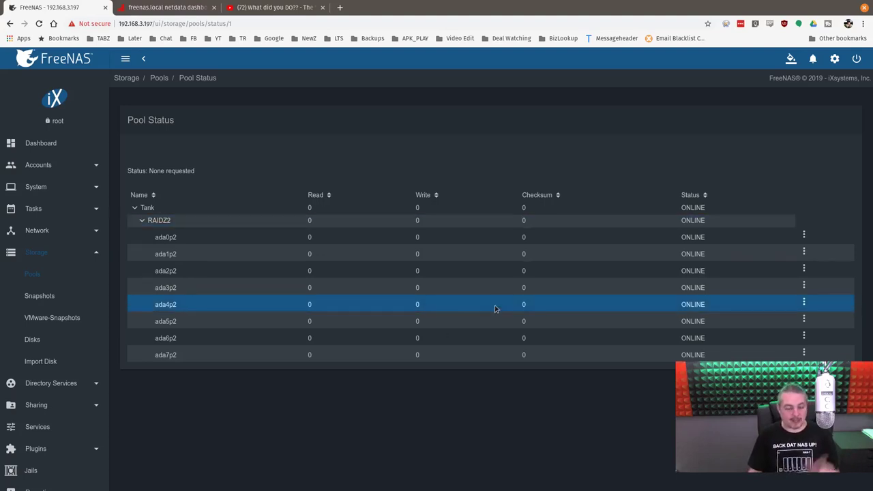
click(657, 218)
click(657, 215)
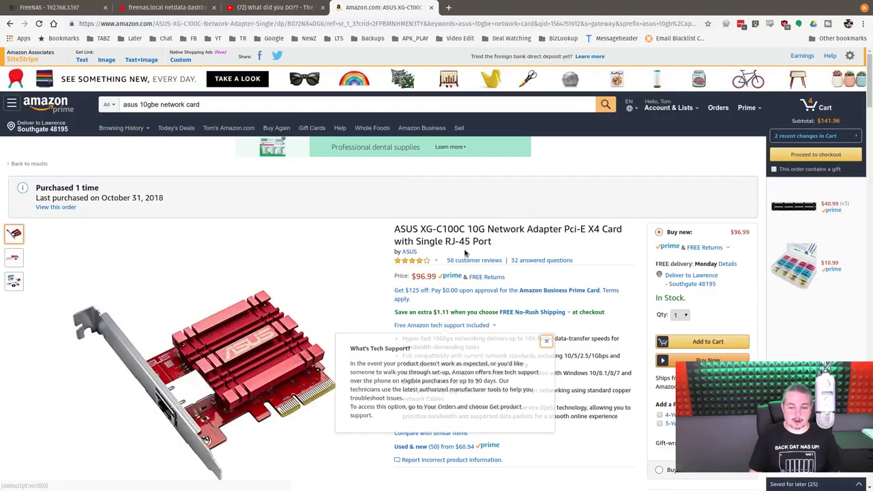
- Close the "What's Tech Support?" popup on the ASUS XG-C100C listing
click(455, 326)
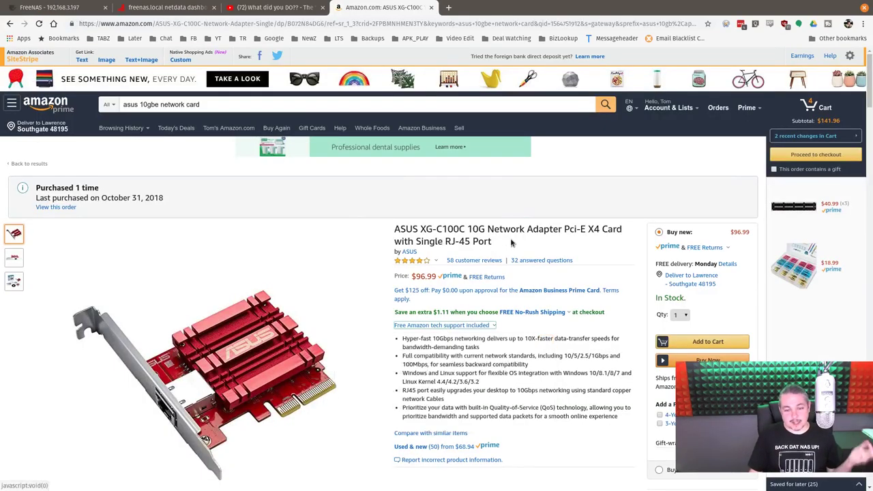
mouse_move(273, 378)
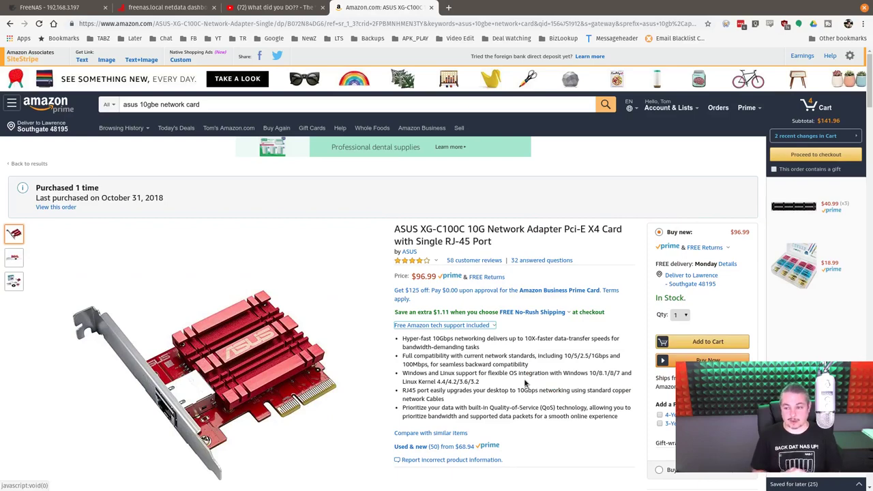
- Go back to the FreeNAS Dashboard, then switch to the netdata System Overview for freenas.local
click(48, 7)
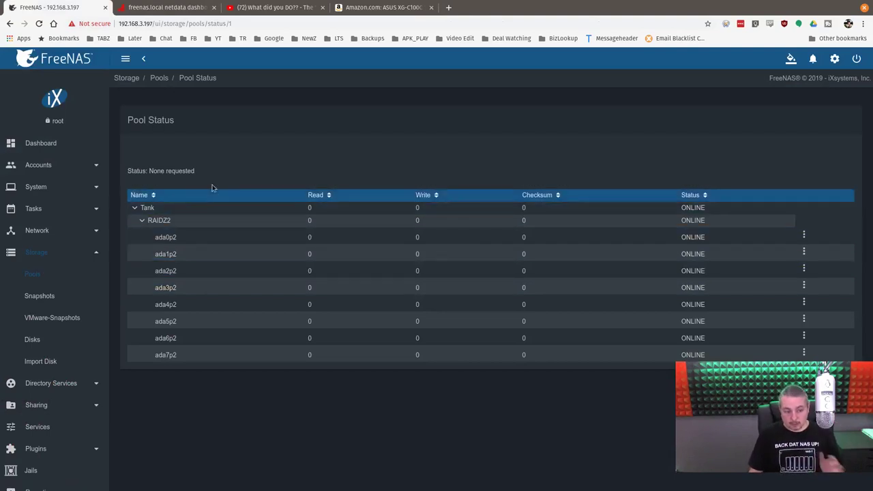
click(43, 145)
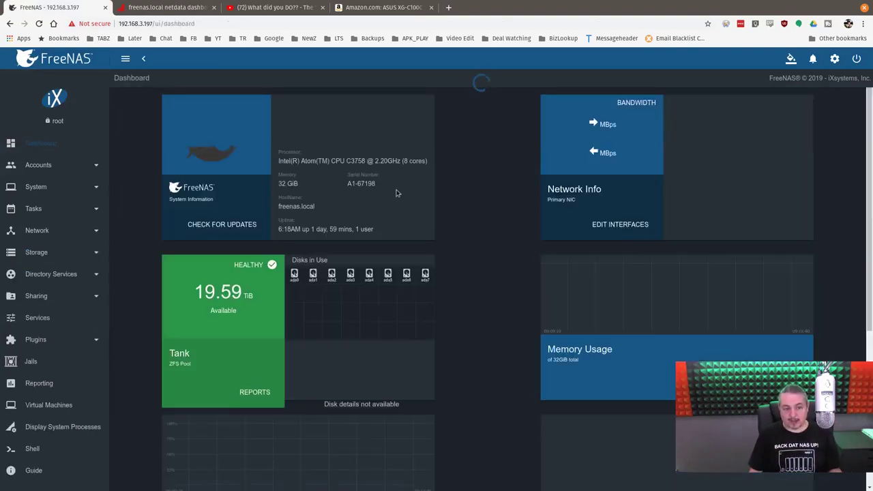
click(157, 8)
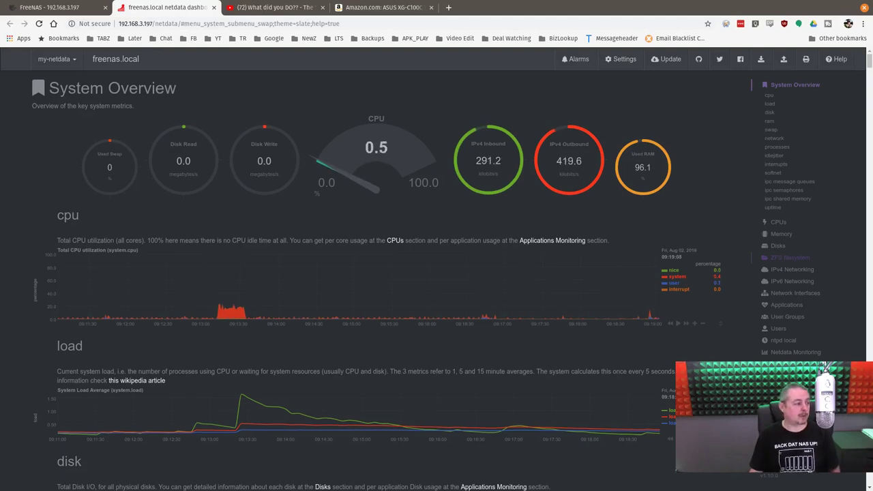
- Bring up the file manager and view the videoeditingtest share's SMB address on 192.168.3.197
key(alt+Tab)
click(464, 123)
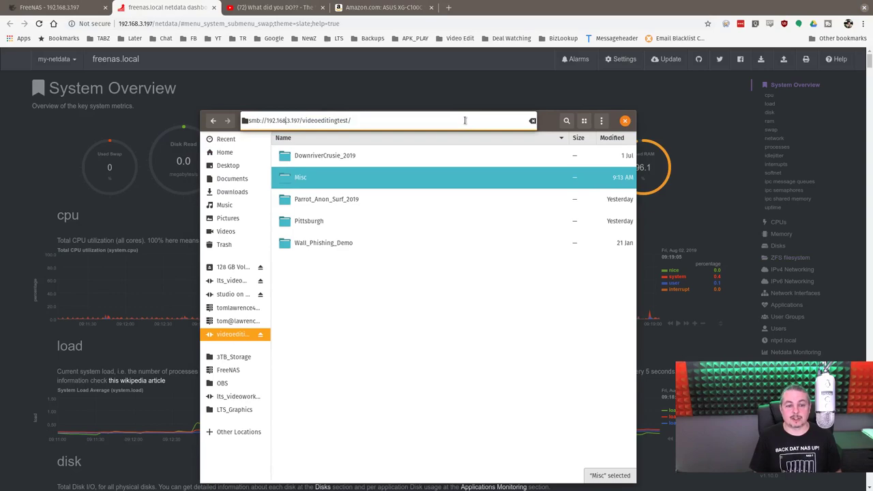
click(381, 372)
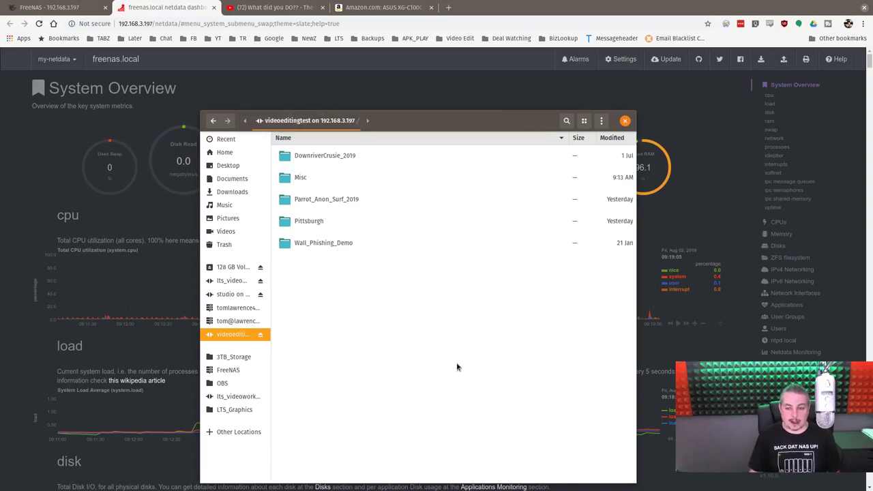
- Switch to Kdenlive, scrub Parrot_Anon_Surf.mp4 ahead to about ten minutes, then return to the file window
key(super)
click(350, 185)
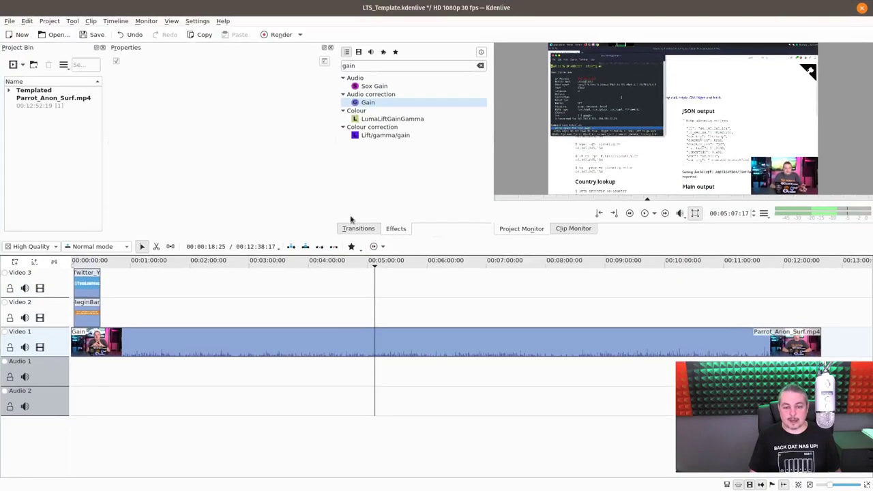
drag(492, 273, 321, 276)
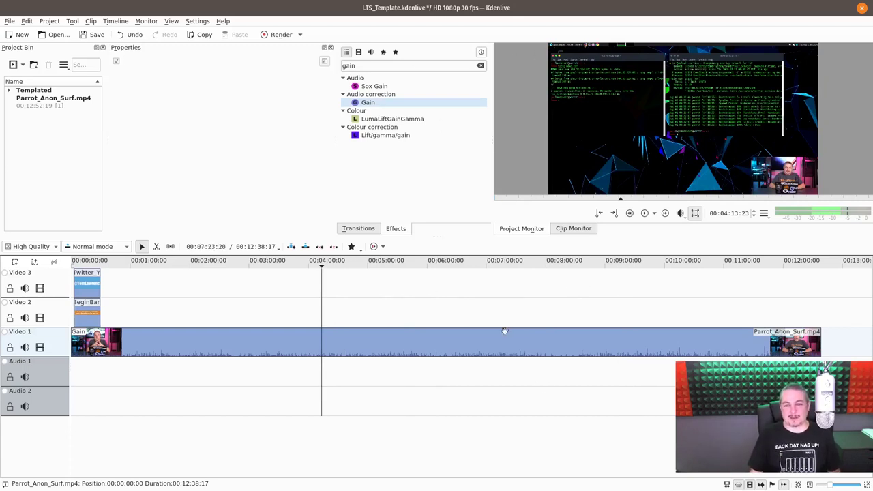
drag(469, 272, 674, 268)
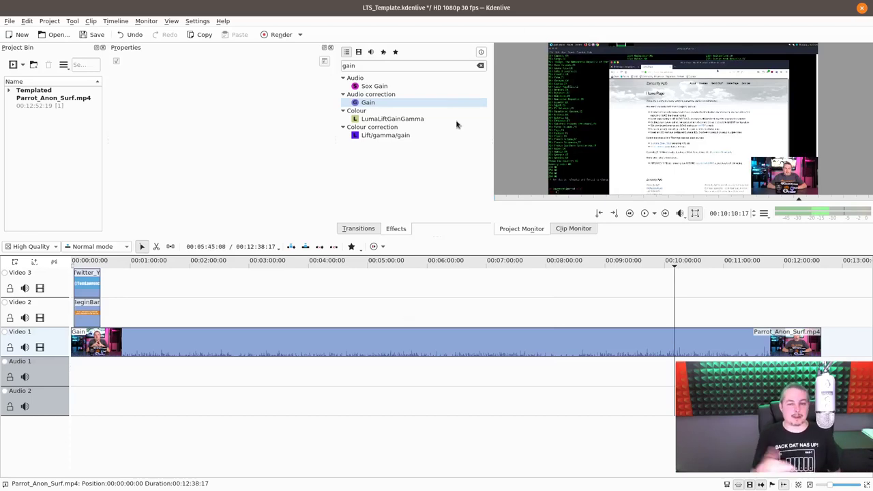
key(super)
click(579, 232)
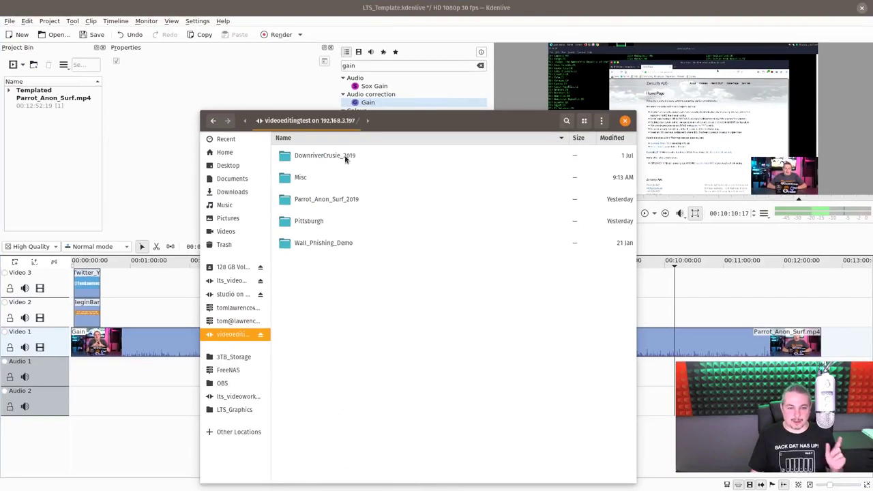
- Open DownriverCrusie_2019/101GOPRO and play GOPR1809.MP4, skipping to about one and two-and-a-half minutes
double_click(343, 156)
double_click(344, 156)
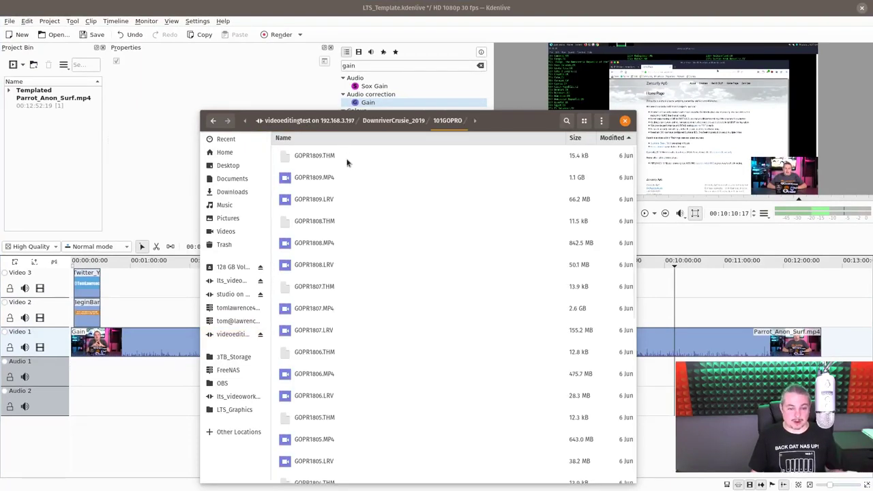
click(347, 179)
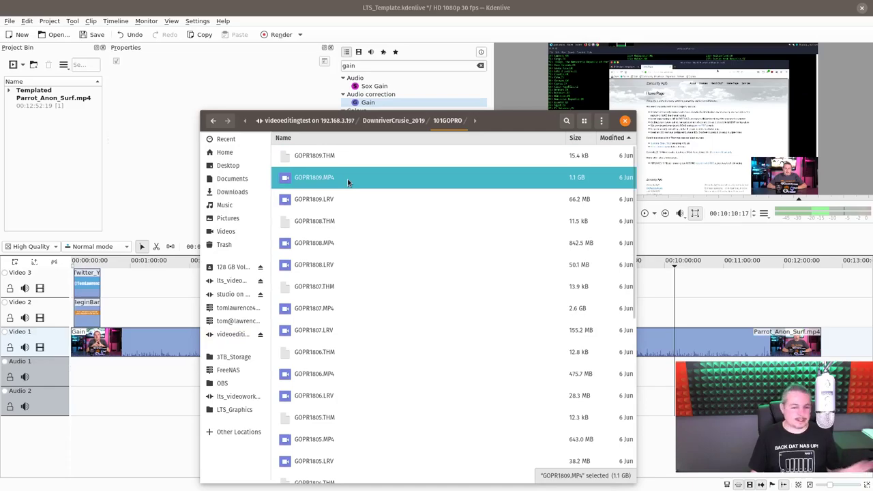
double_click(347, 179)
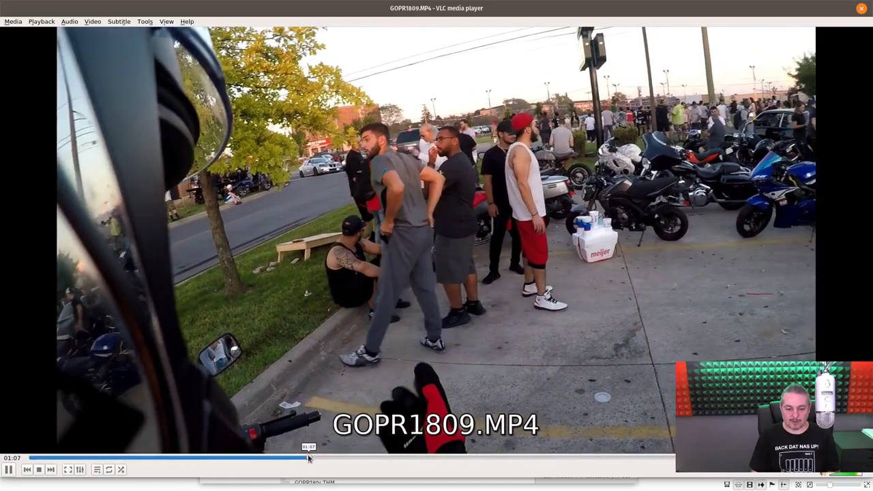
click(310, 456)
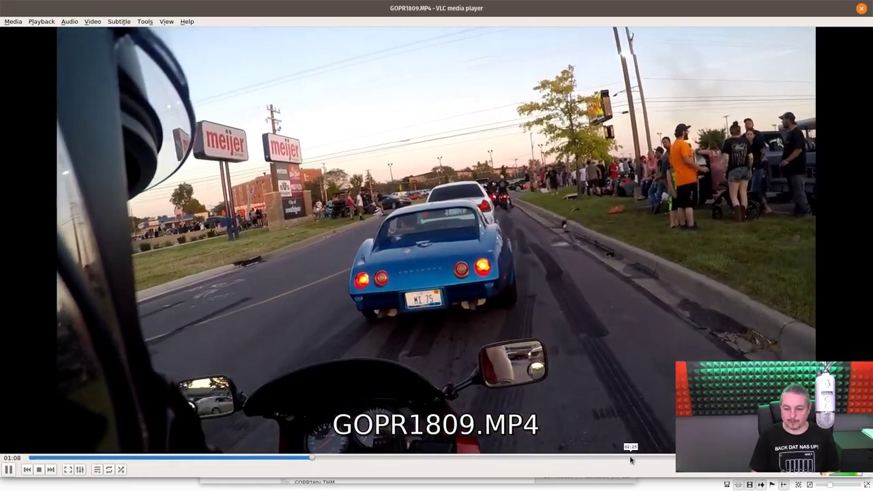
click(633, 457)
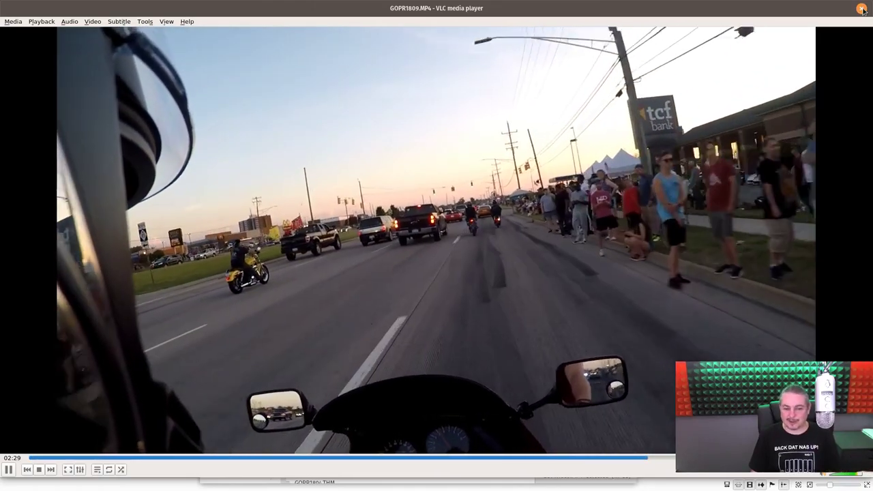
click(861, 9)
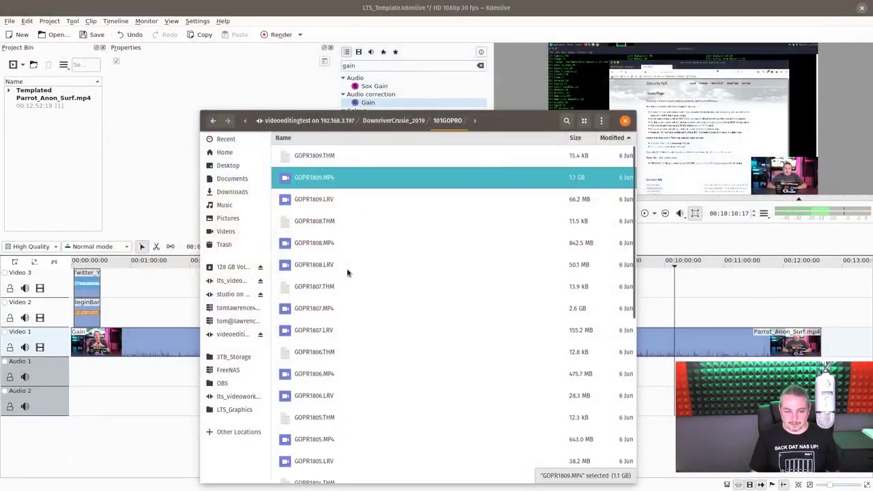
- Play GOPR1807.MP4 and then GOPR1800.MP4 from the share, closing each player afterwards
double_click(339, 315)
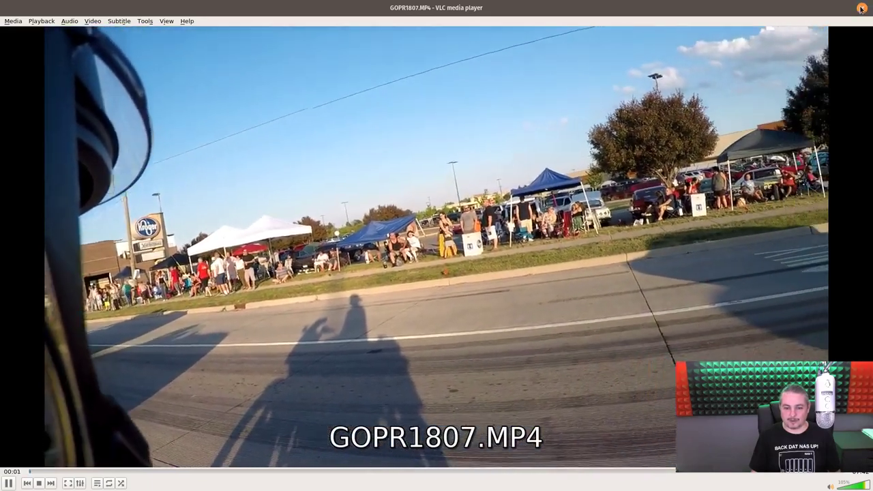
click(855, 9)
click(326, 308)
scroll(325, 307, down, 6)
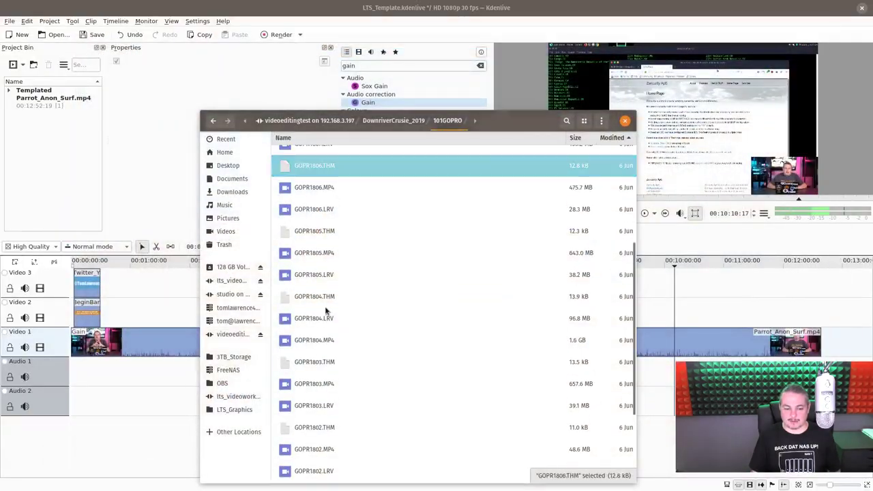
double_click(341, 449)
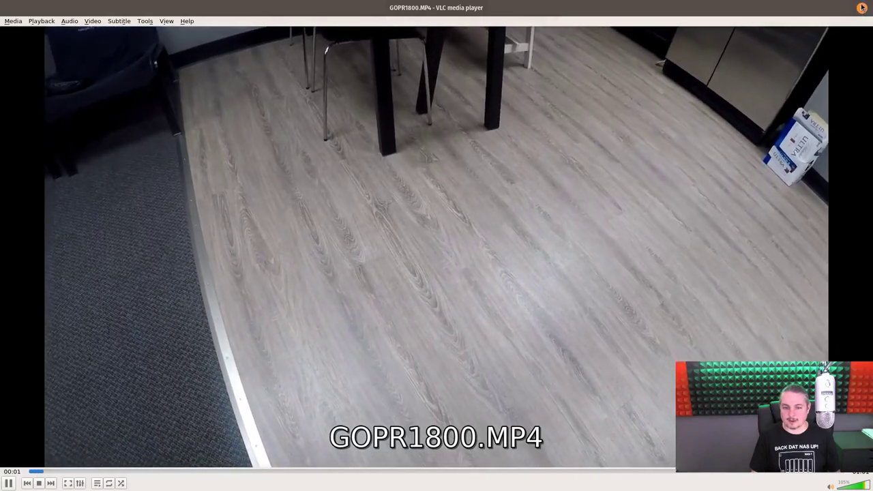
click(861, 7)
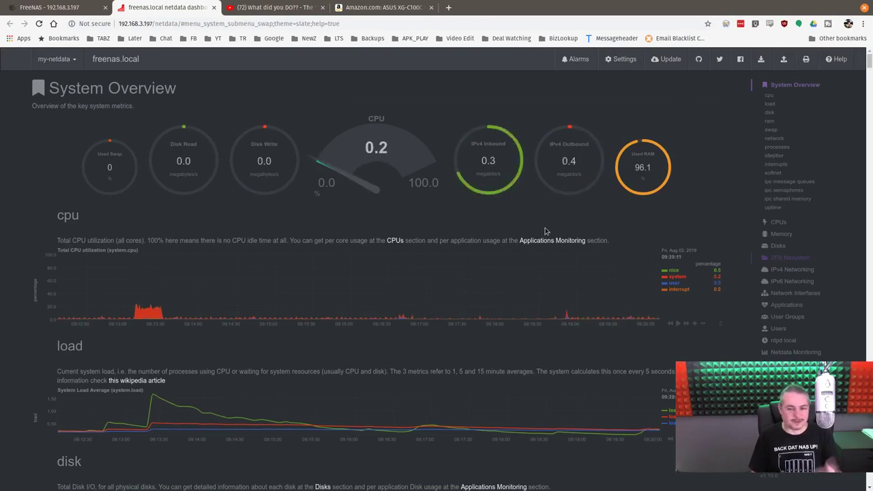
- Scroll netdata down to the IPv4 network and processes charts, then show the window overview
scroll(530, 351, down, 8)
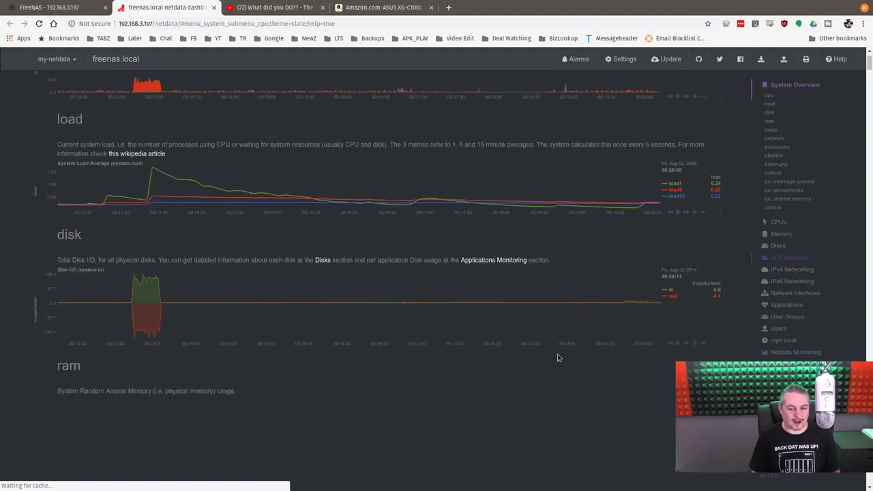
scroll(558, 357, down, 5)
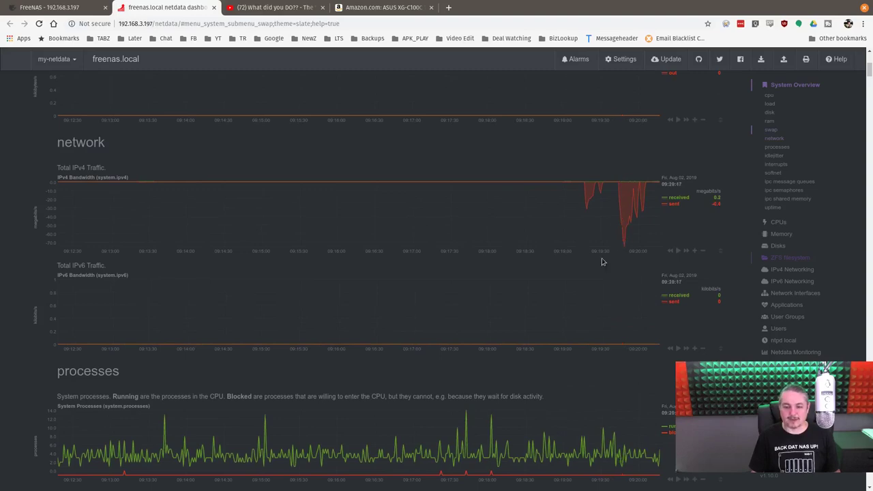
key(super)
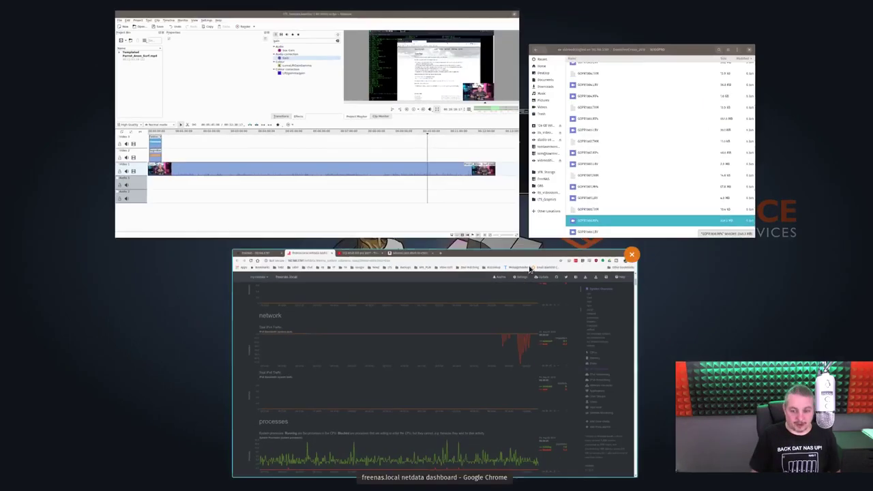
- Play GOPR1802, 1804, 1805 and 1806 in VLC alongside GOPR1800, closing the small GOPR1800 player
click(641, 136)
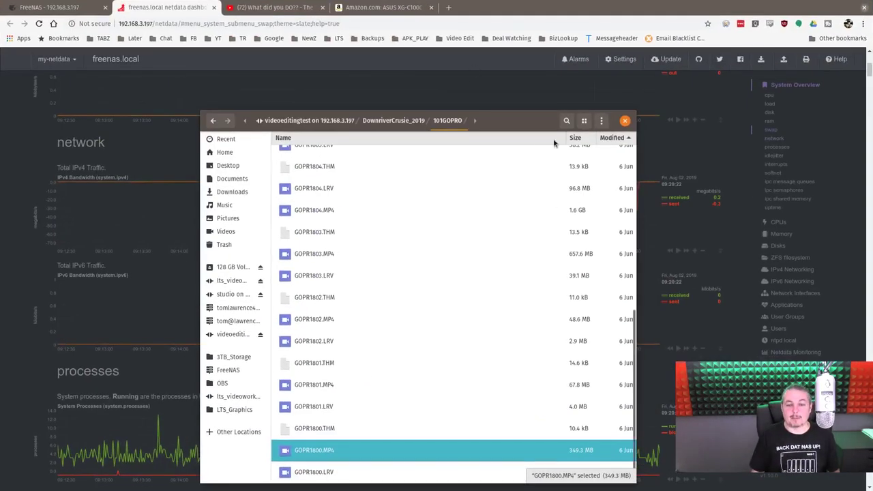
drag(526, 126, 552, 72)
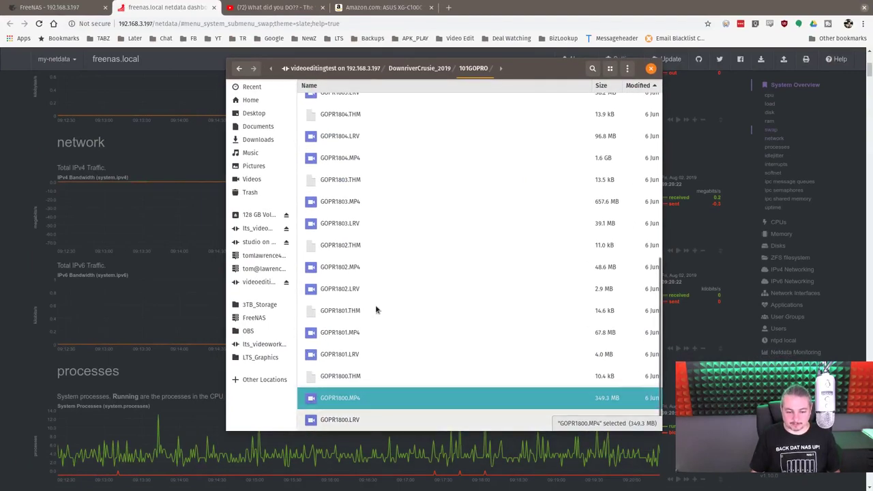
ctrl+click(371, 267)
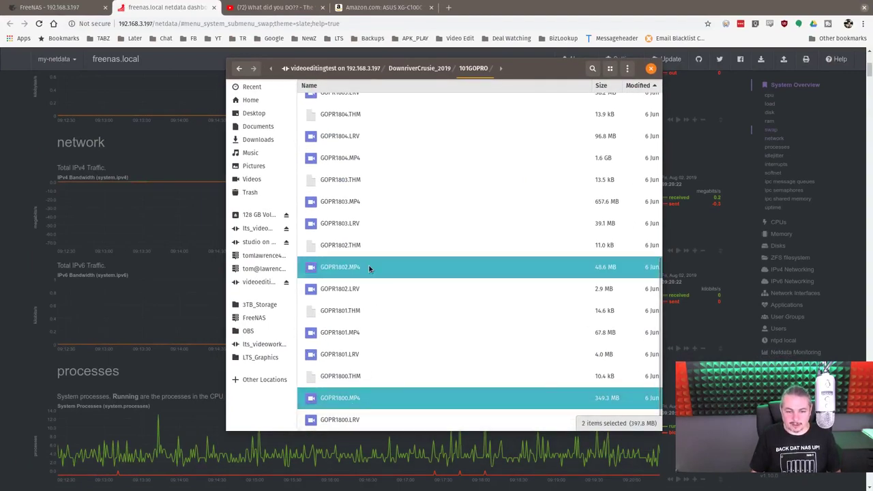
ctrl+click(372, 163)
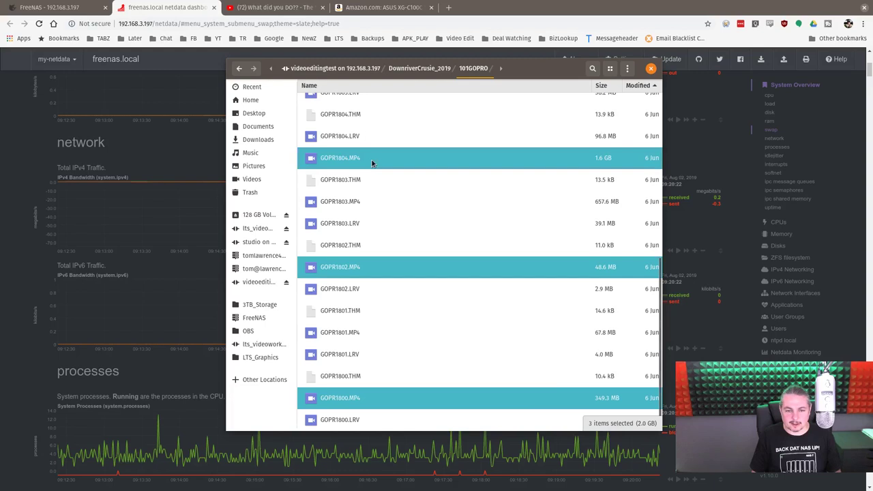
scroll(372, 164, up, 3)
ctrl+click(370, 184)
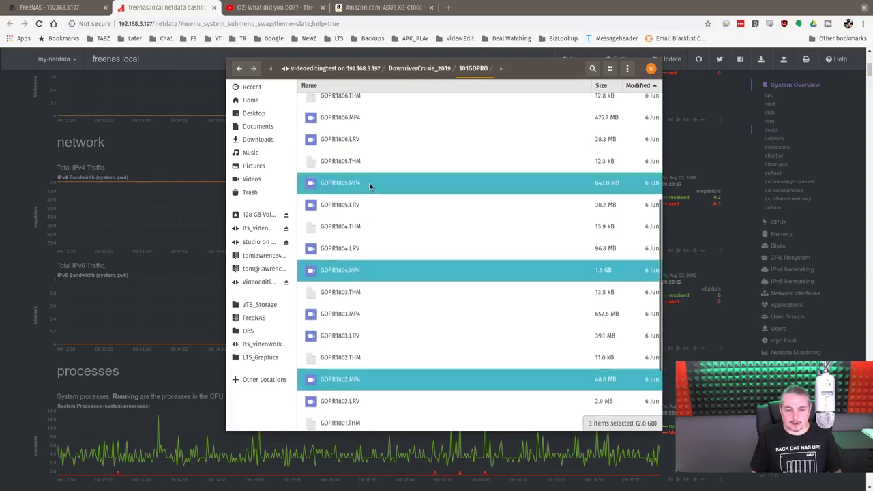
scroll(370, 187, up, 2)
ctrl+click(368, 190)
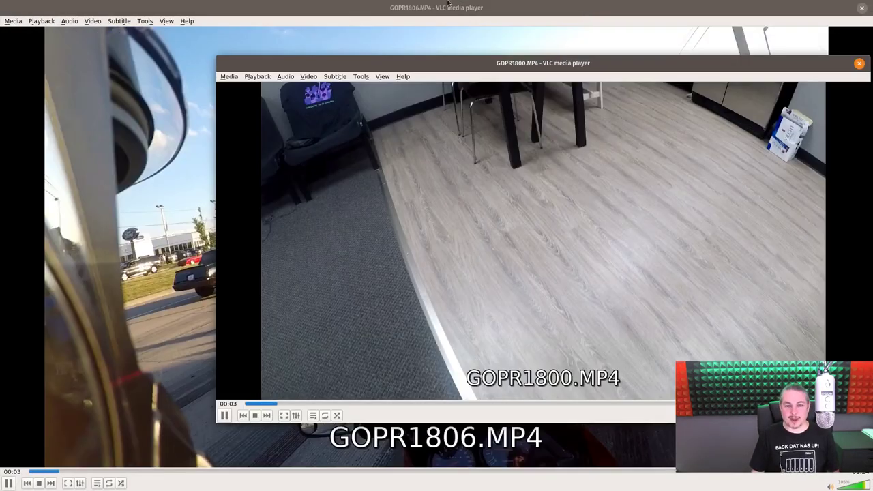
click(447, 5)
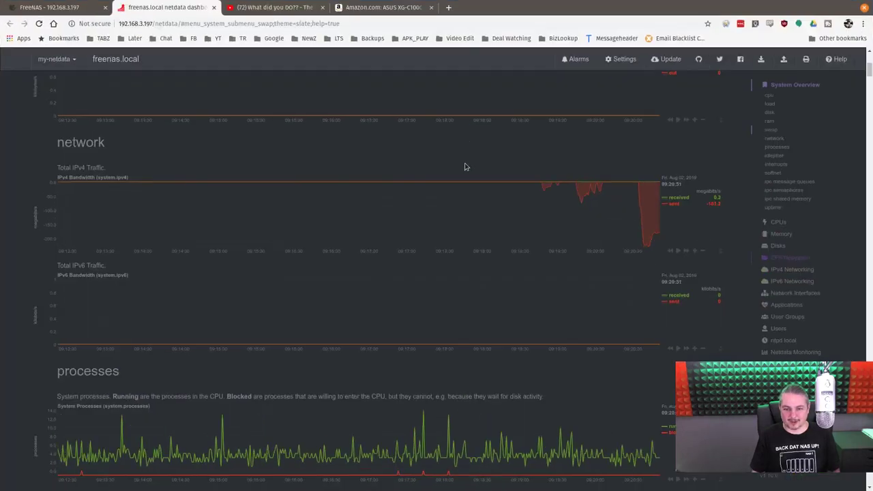
- Scroll netdata from System Overview down through load, network, interrupts and softnet charts, then back up
scroll(641, 246, up, 15)
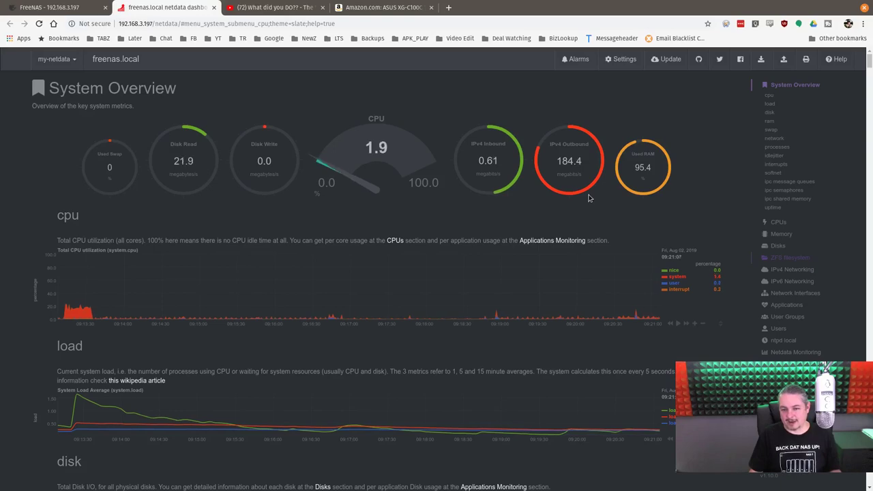
scroll(590, 199, down, 9)
scroll(590, 199, down, 4)
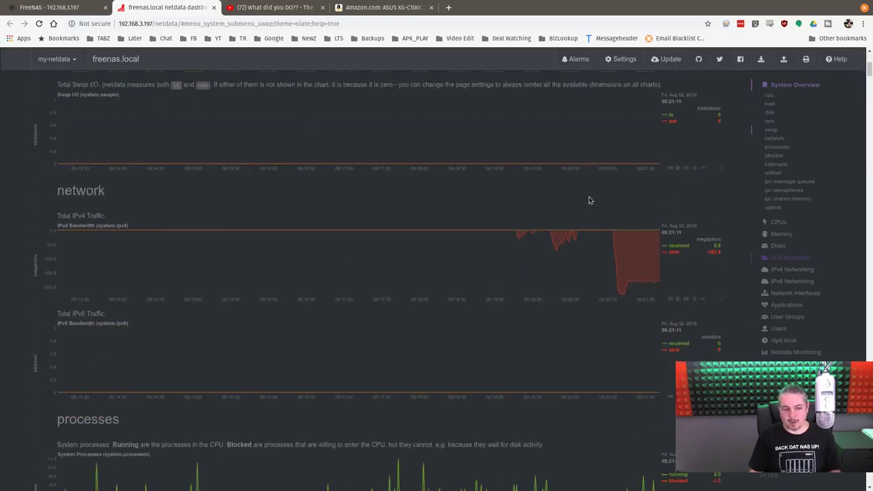
scroll(627, 261, down, 7)
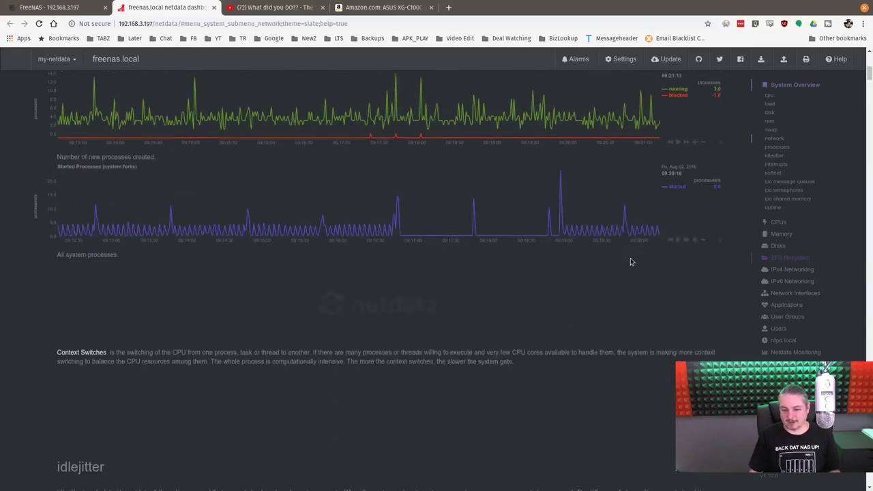
scroll(630, 262, down, 3)
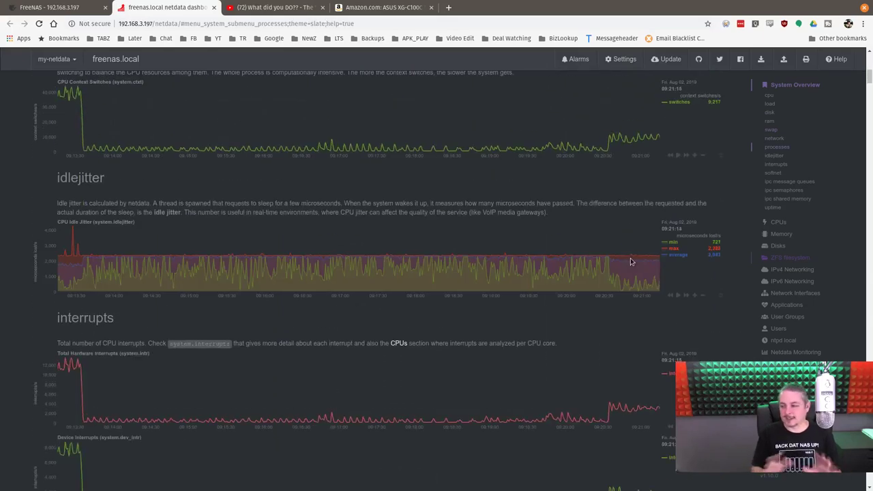
scroll(630, 261, down, 4)
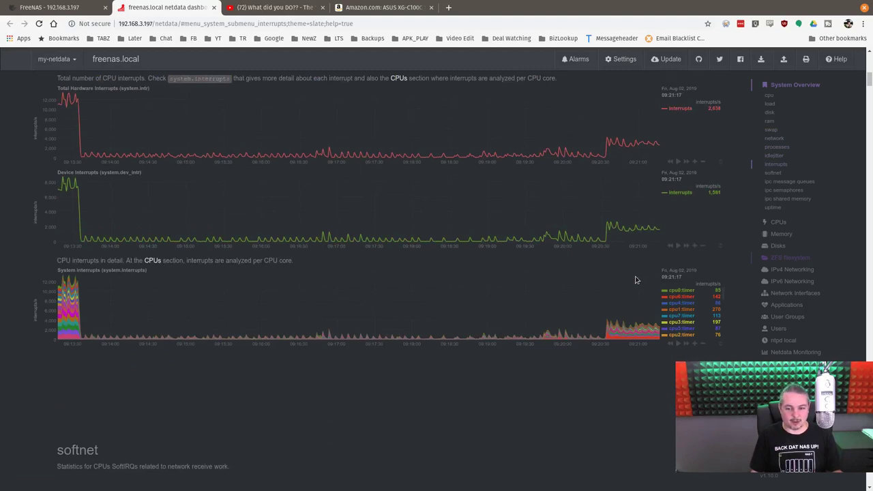
scroll(634, 280, down, 2)
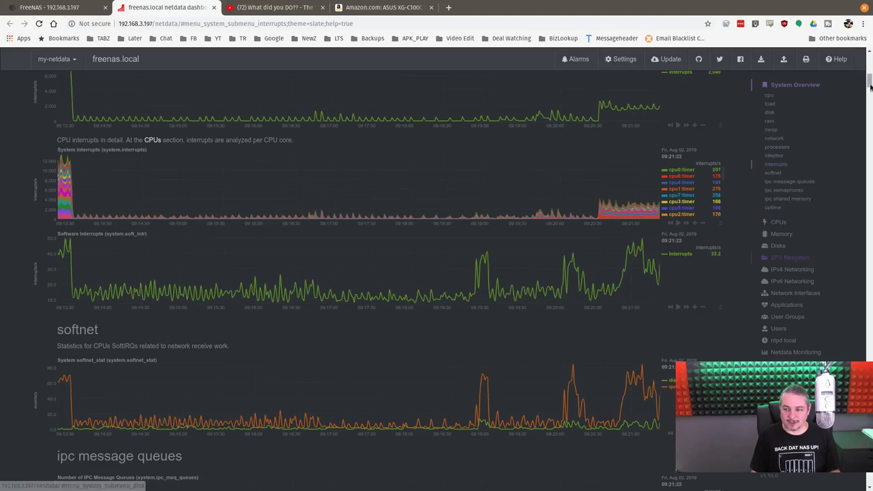
scroll(786, 216, up, 5)
scroll(436, 273, up, 15)
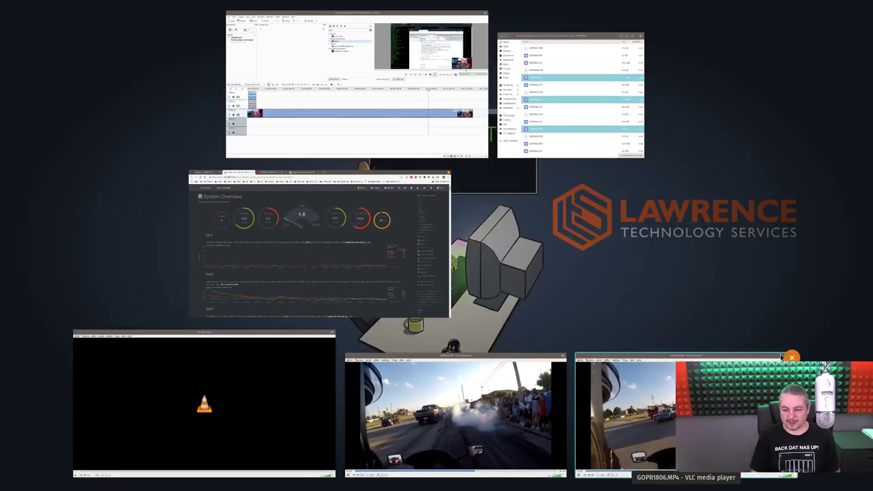
- Bring the GOPR1805 VLC player forward and close it
click(399, 438)
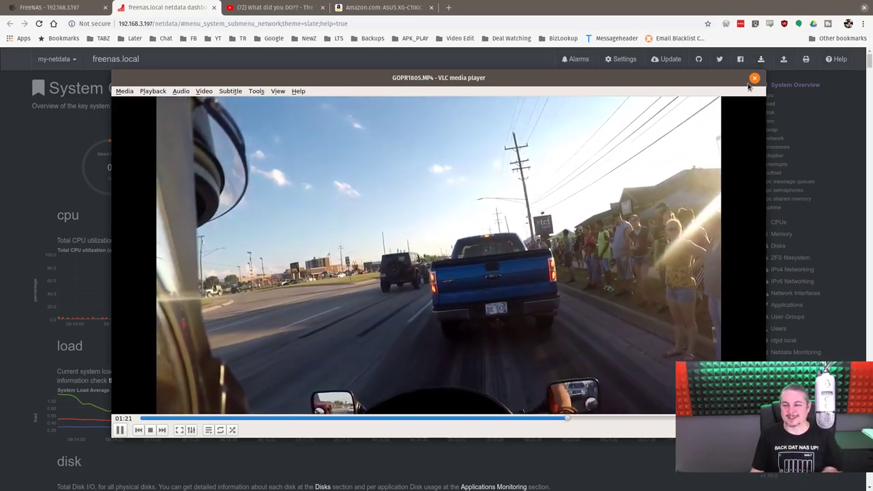
drag(708, 81, 687, 90)
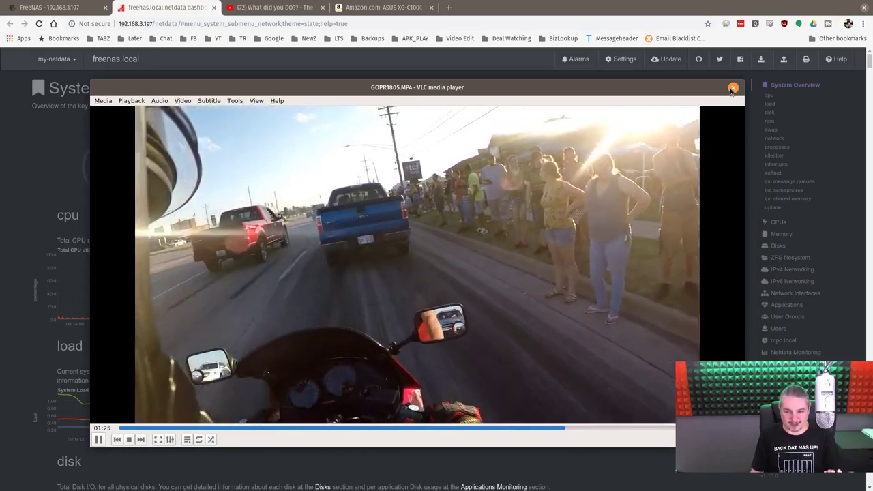
click(732, 89)
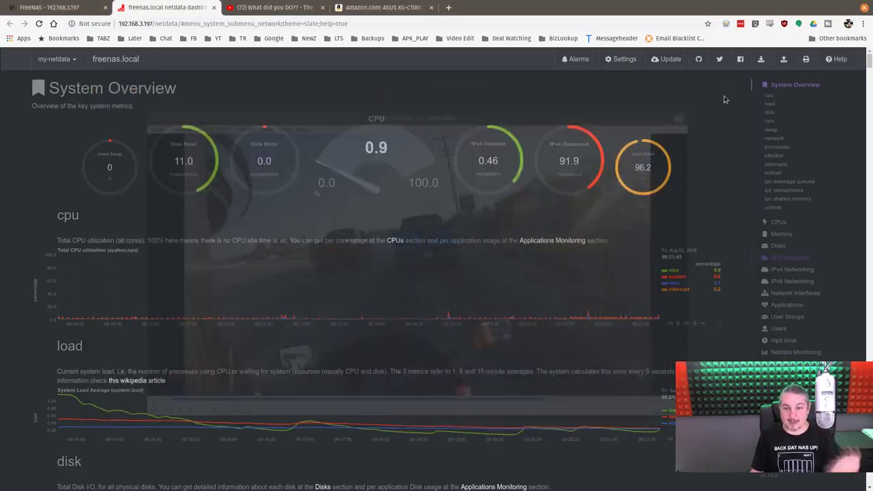
- Close the remaining VLC players and return to the Kdenlive project
key(super)
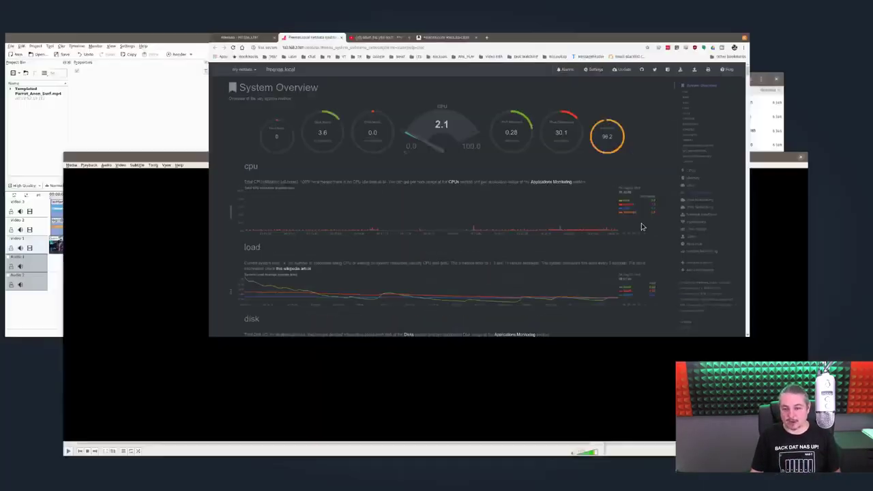
click(750, 273)
click(861, 9)
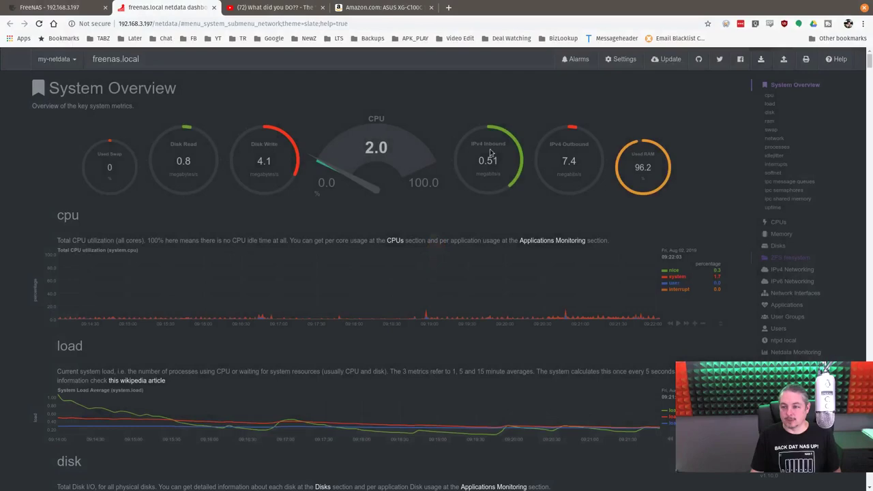
key(super)
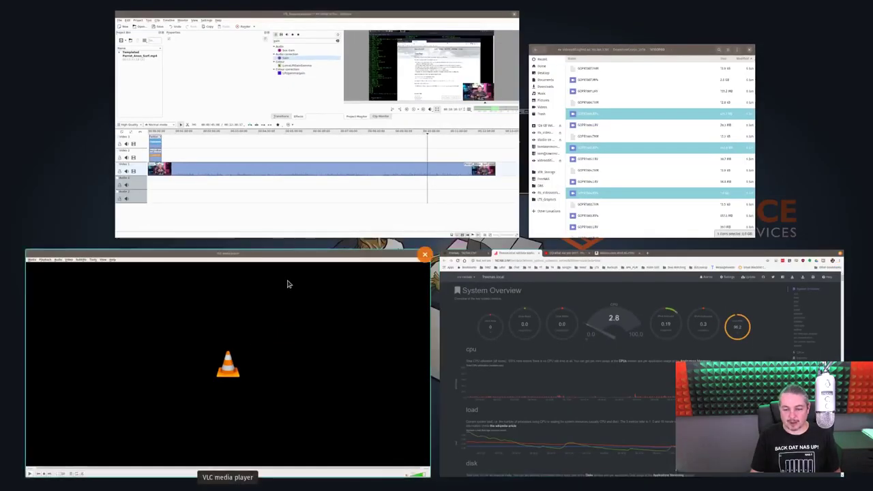
click(424, 254)
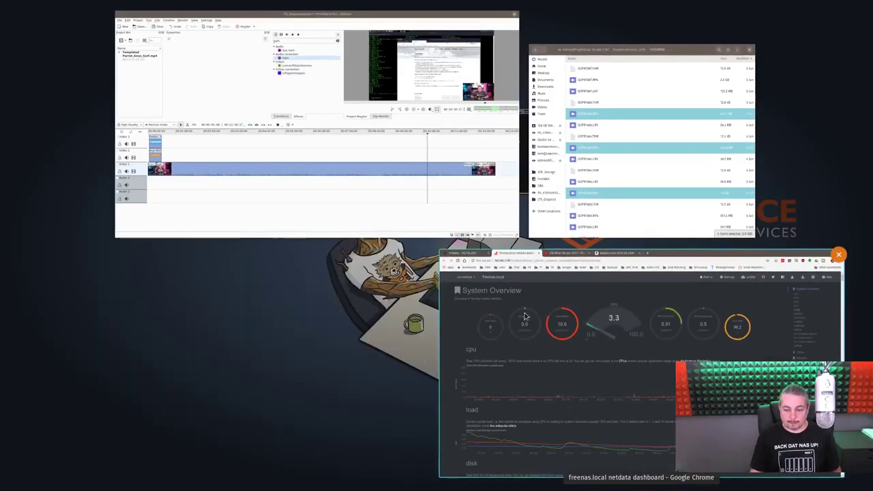
click(257, 210)
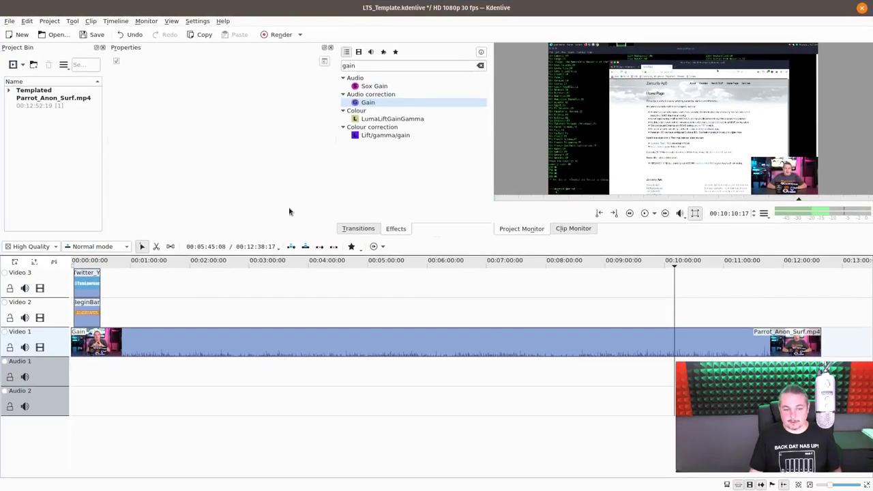
- Scrub the Kdenlive playhead across the timeline between about 00:01:51 and 00:05:08
click(375, 268)
click(181, 272)
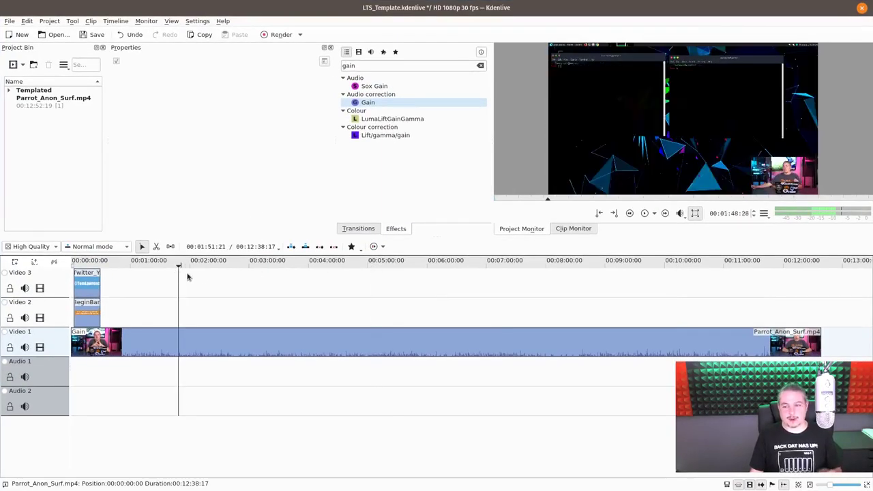
click(277, 267)
click(375, 271)
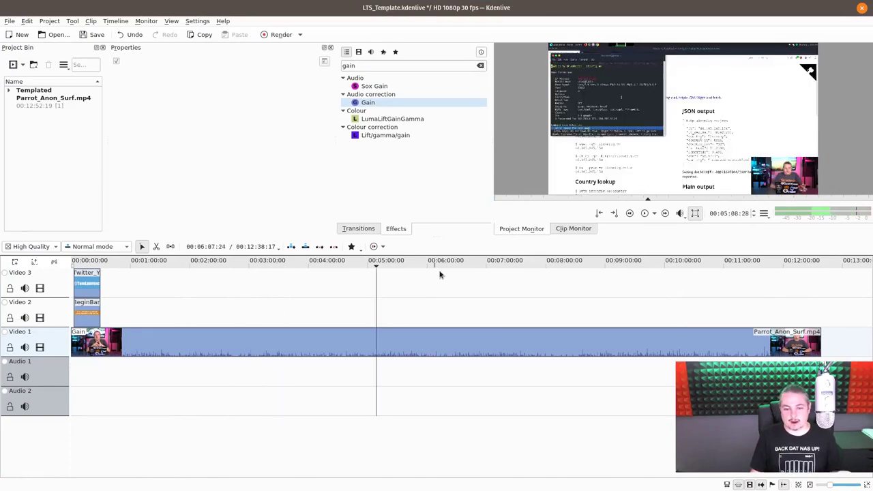
click(444, 272)
click(460, 273)
- Import GOPR1806.MP4 and GOPR1805.MP4 from the NAS share into the Project Bin
key(super)
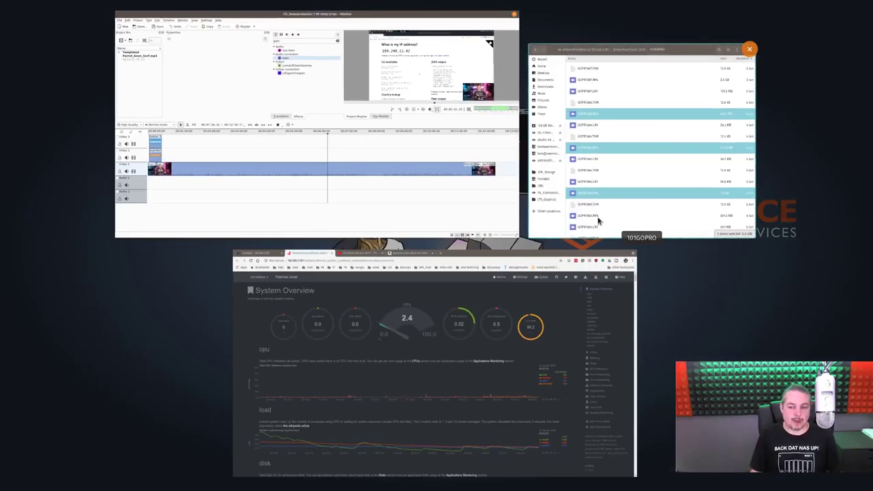
click(598, 220)
click(323, 256)
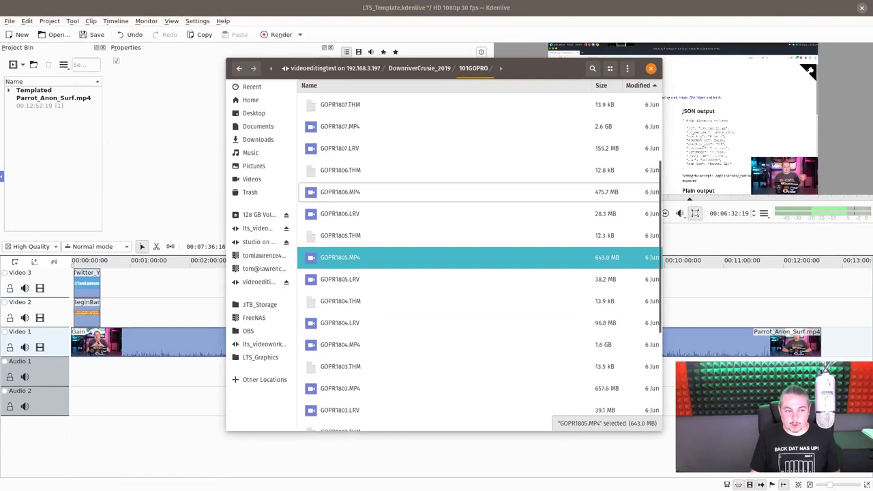
drag(340, 191, 48, 170)
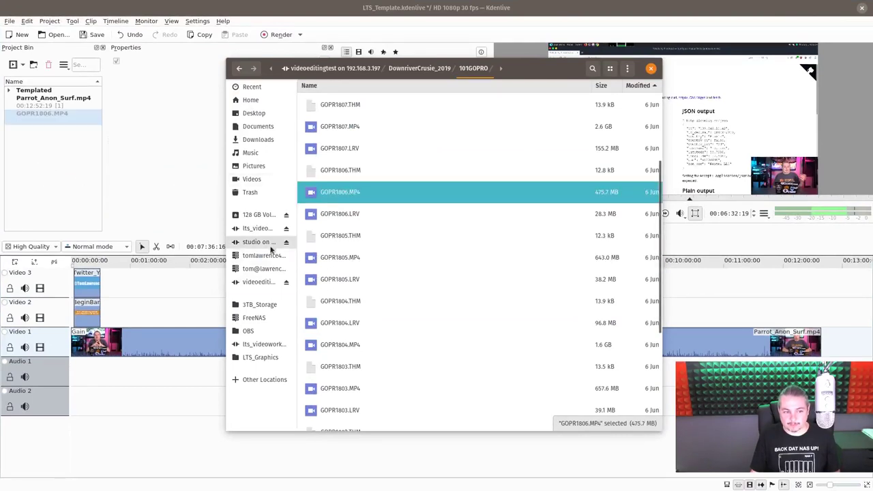
drag(320, 259, 52, 170)
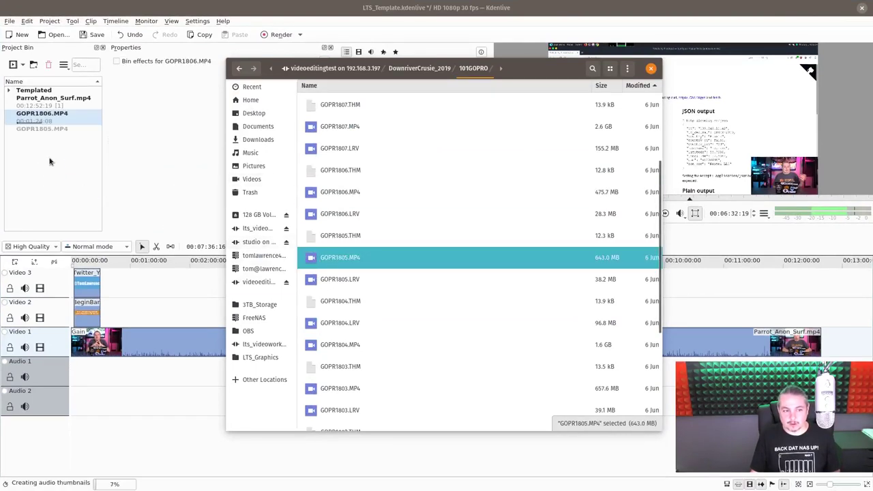
- Place GOPR1806 then GOPR1805 on Video 2 and preview around 2:37 and 4:34–5:03
click(47, 131)
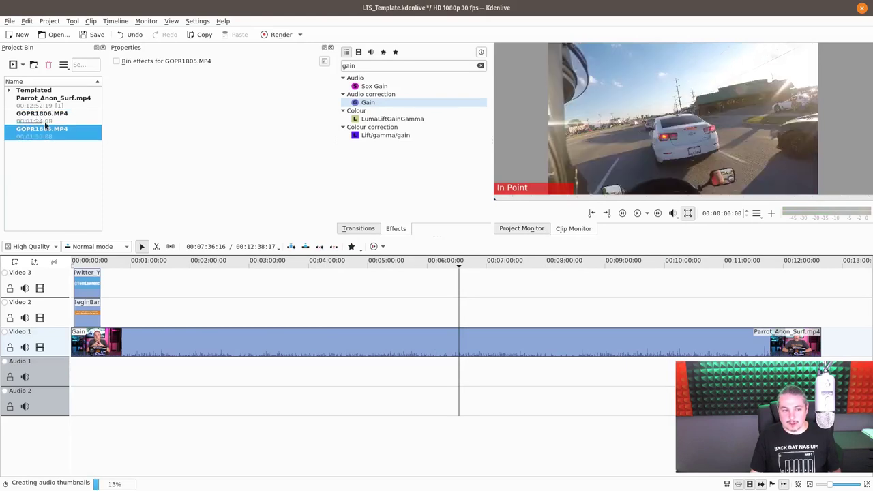
drag(49, 120, 163, 315)
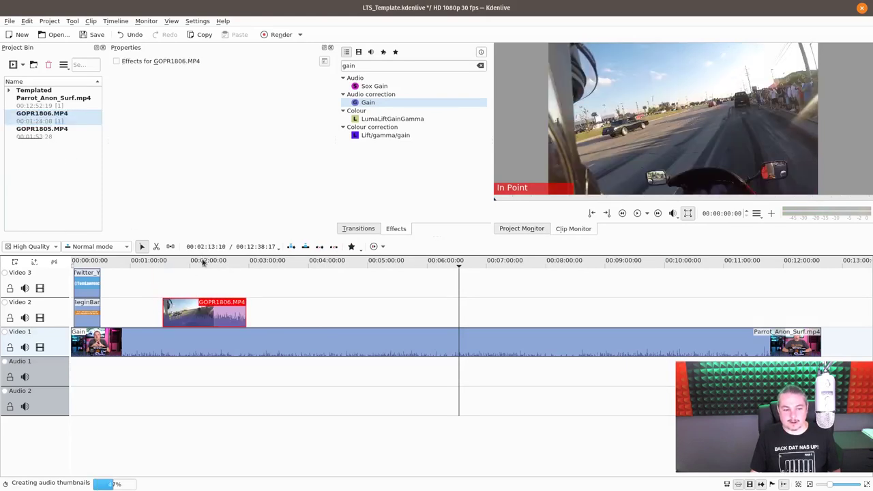
drag(203, 263, 226, 263)
drag(42, 129, 287, 324)
click(333, 263)
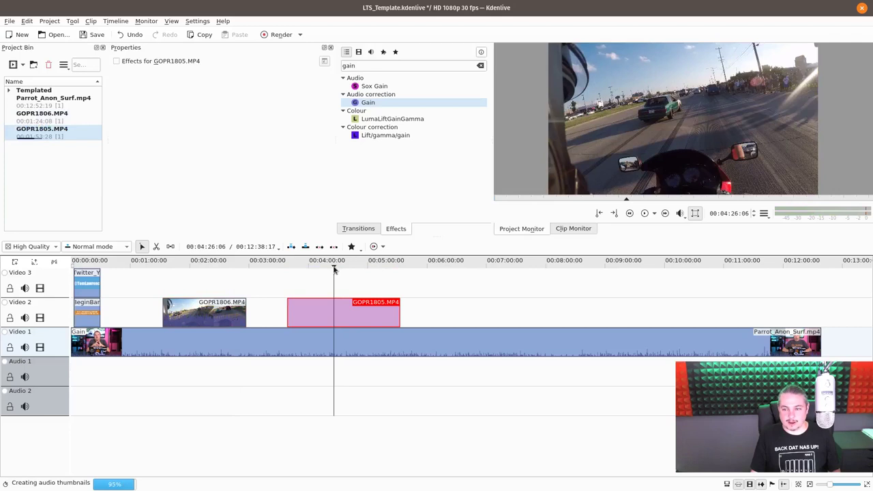
drag(343, 266, 371, 268)
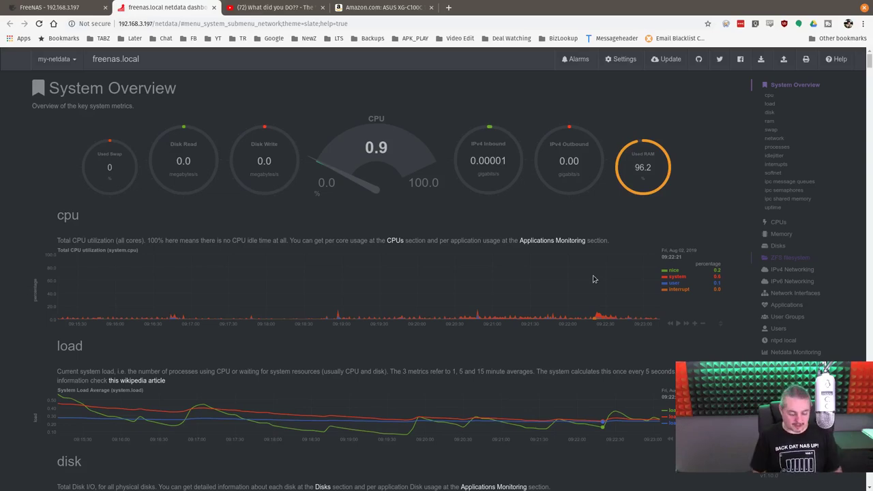
- Open the Activities overview and dismiss it to return to the netdata browser window
key(super)
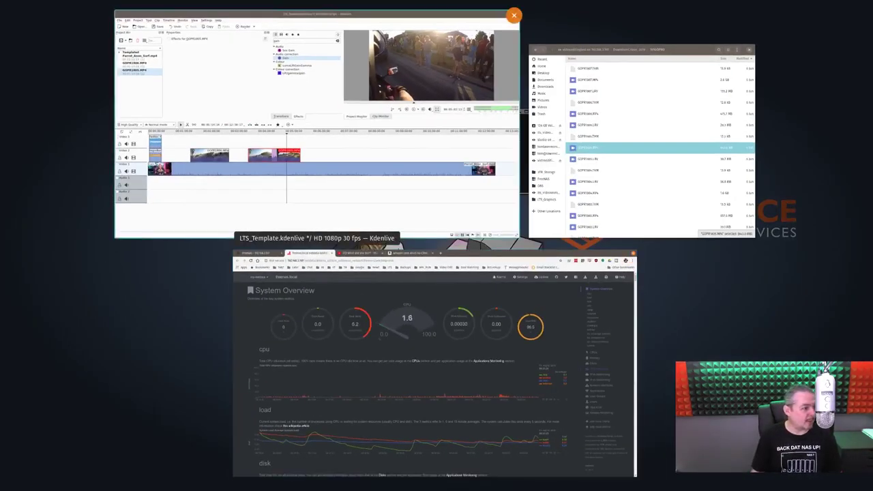
key(super)
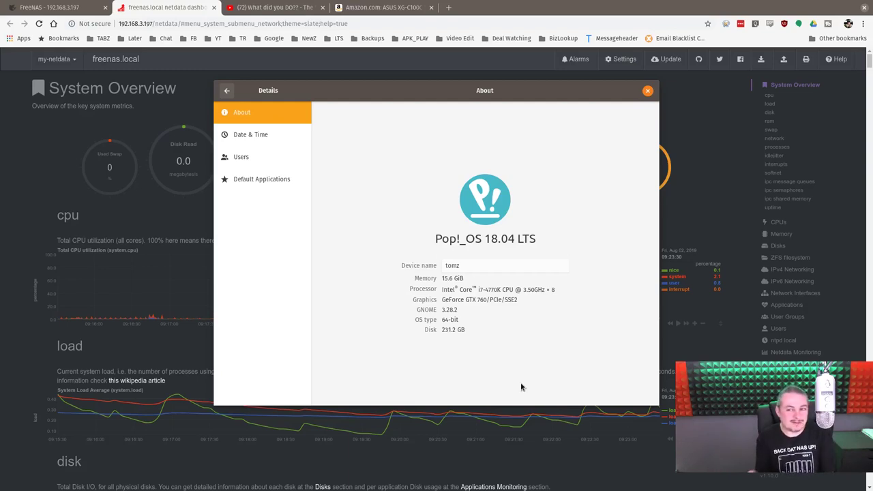
- Move the About details window down slightly, then close it
drag(567, 84, 551, 101)
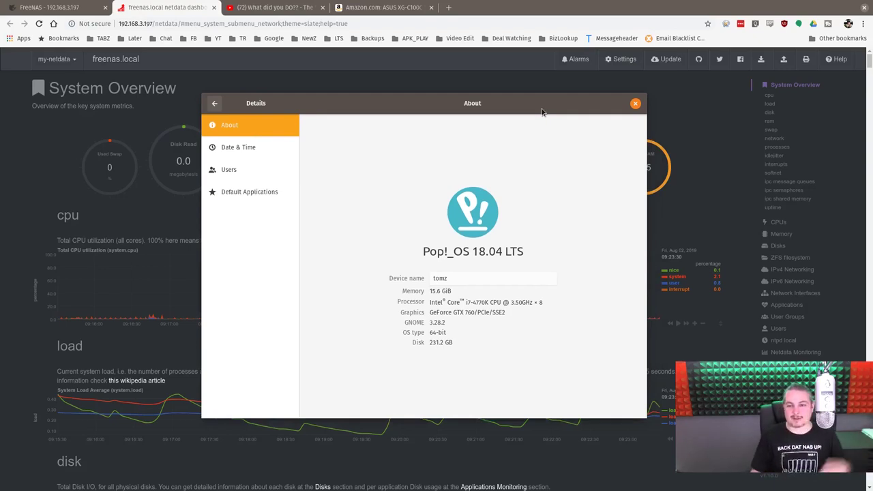
drag(542, 114, 543, 132)
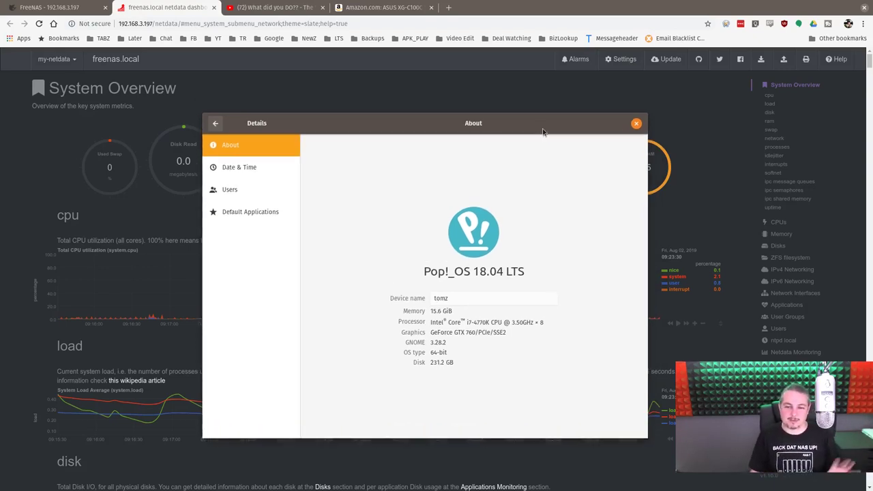
click(636, 124)
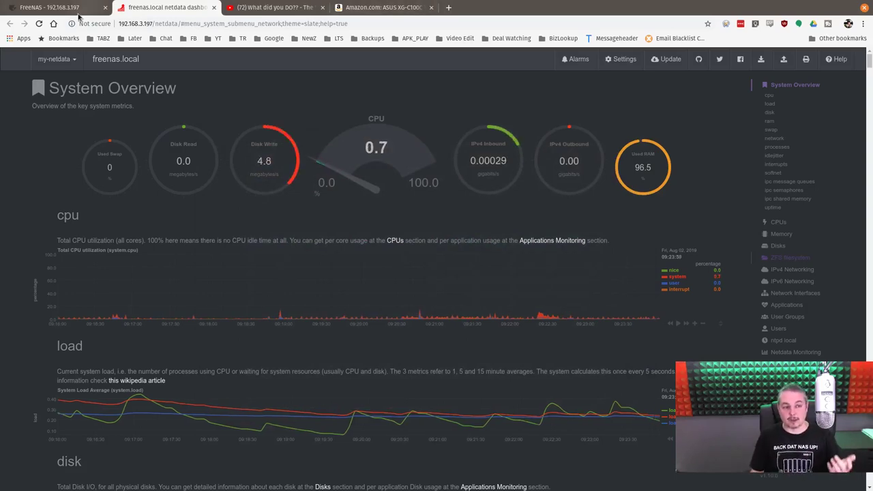
- Open the Tank pool's reports, switch from Disk to CPU, then return to the FreeNAS Dashboard
click(82, 8)
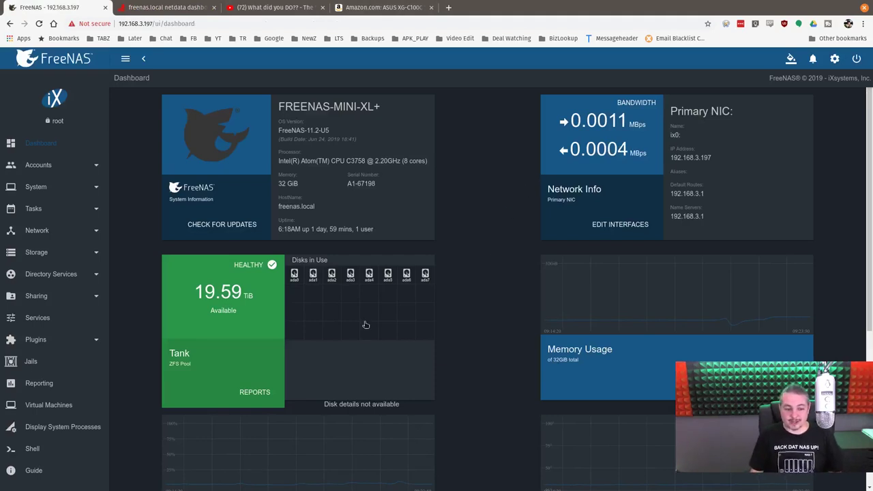
click(257, 395)
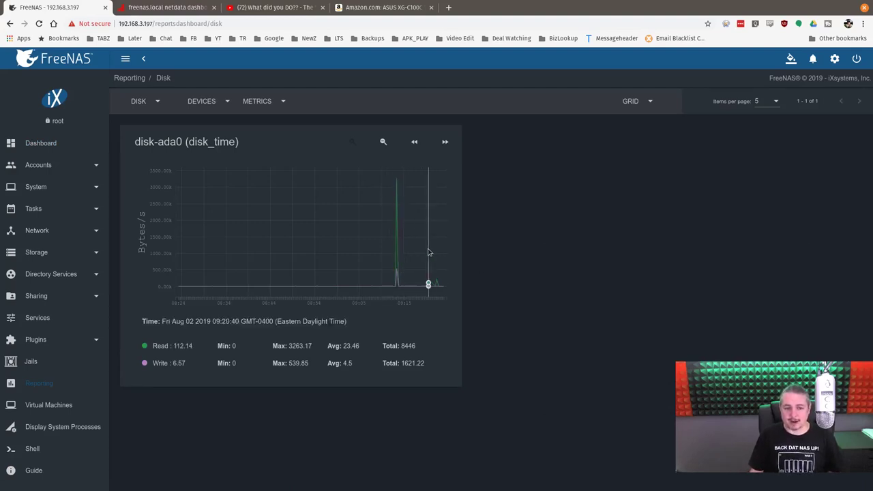
click(151, 107)
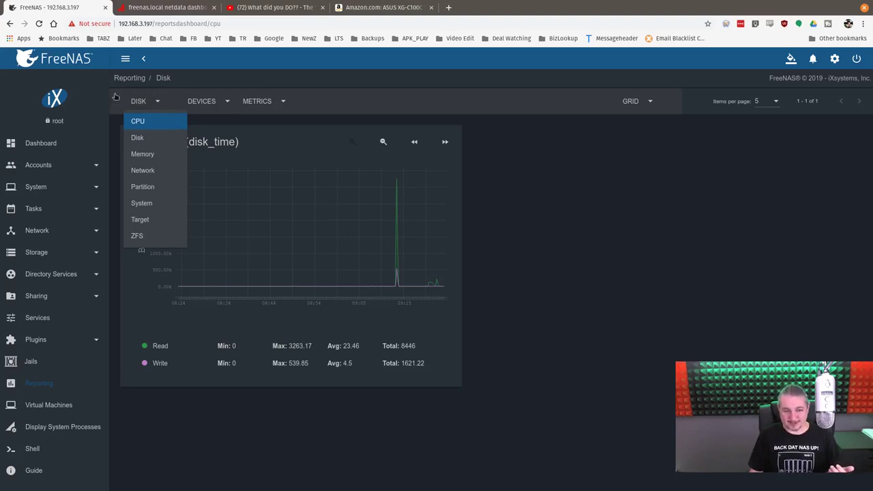
click(156, 126)
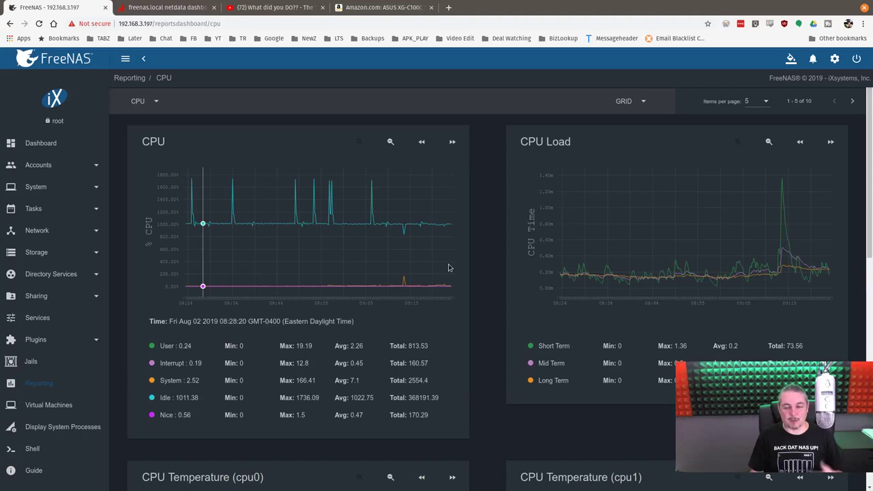
click(61, 146)
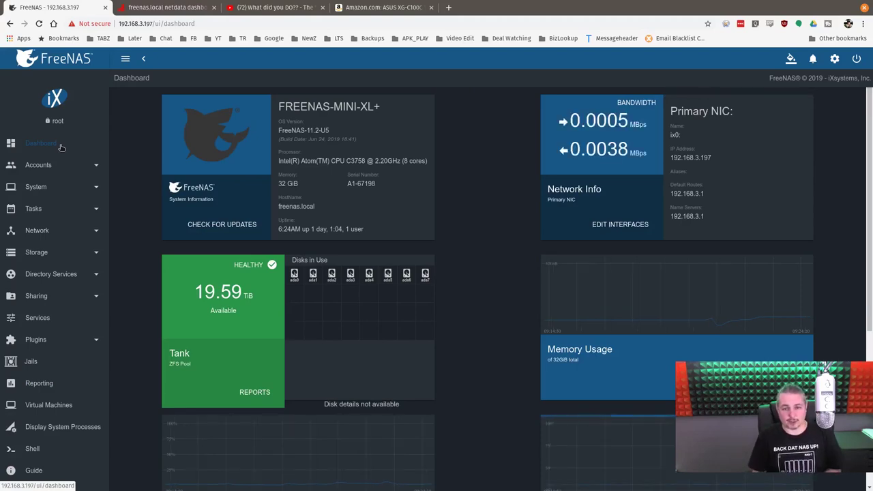
- Search Amazon for 'wd red 4tb', open the WD Red 4TB listing and pick 10TB capacity
click(383, 6)
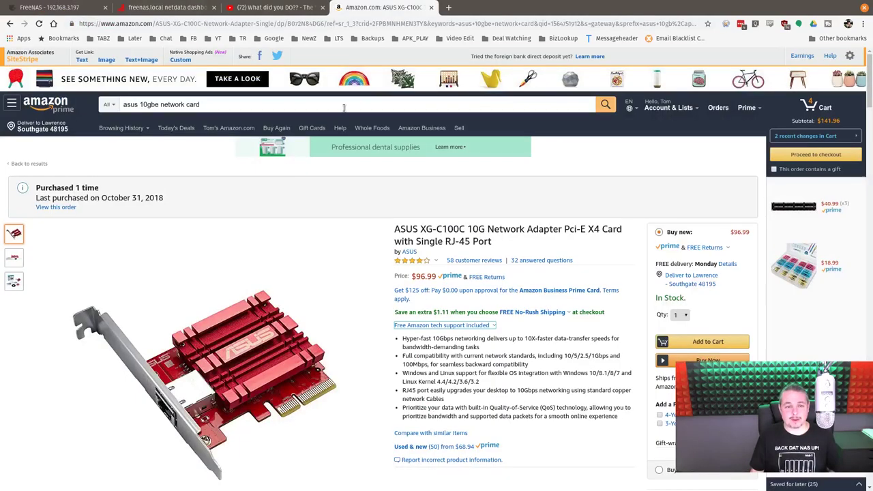
triple_click(343, 107)
text(wd red)
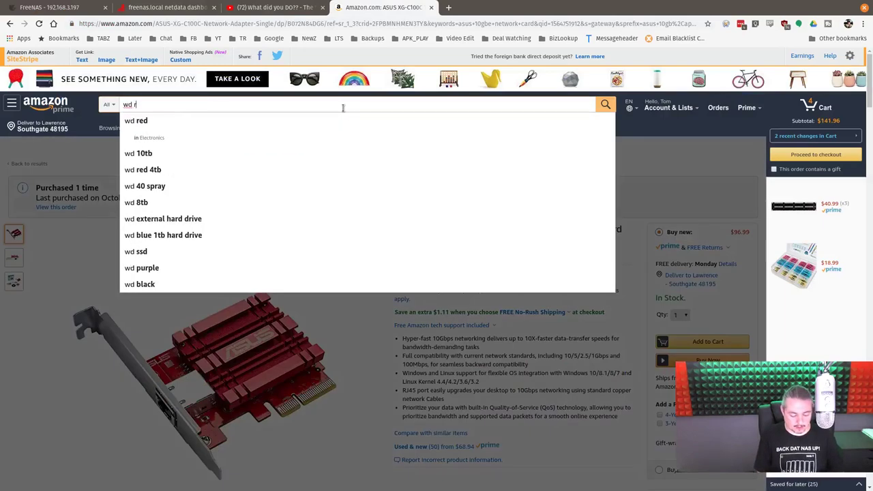
key(Down)
key(Down)
key(Down)
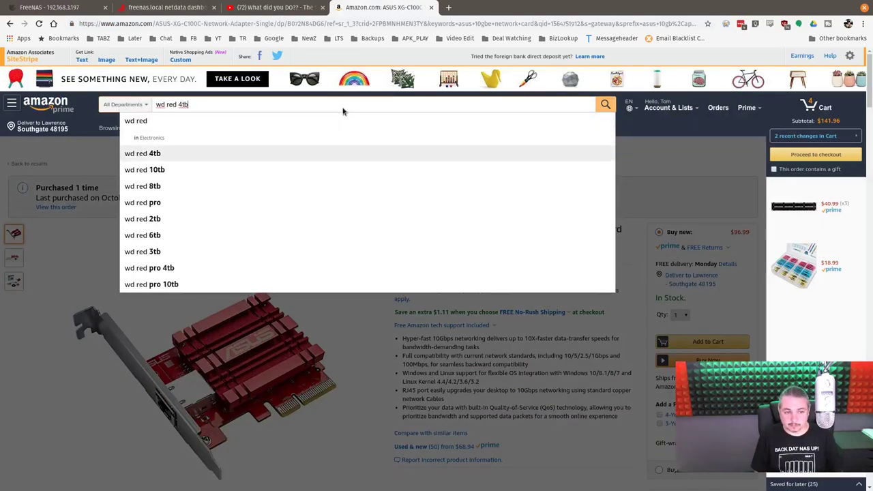
key(Return)
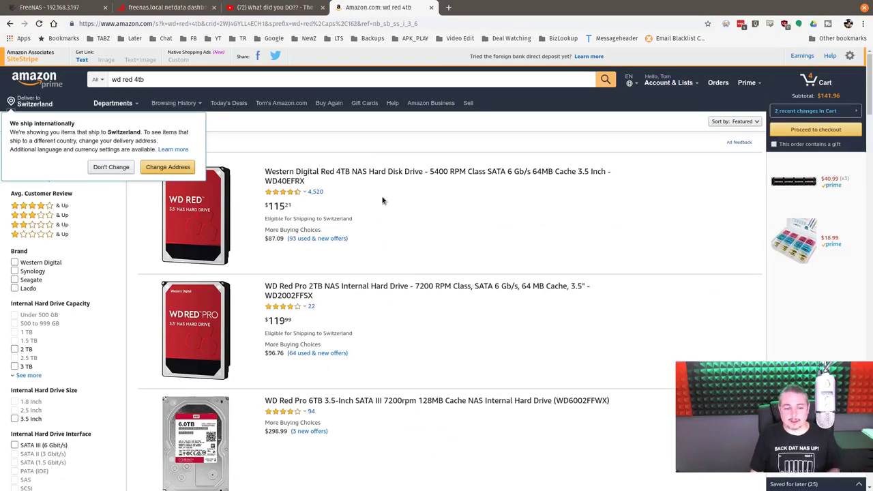
click(285, 181)
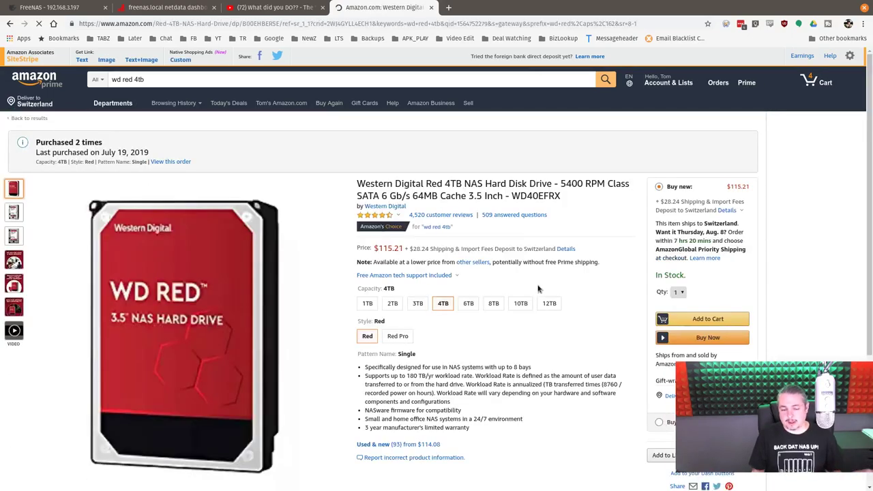
click(528, 304)
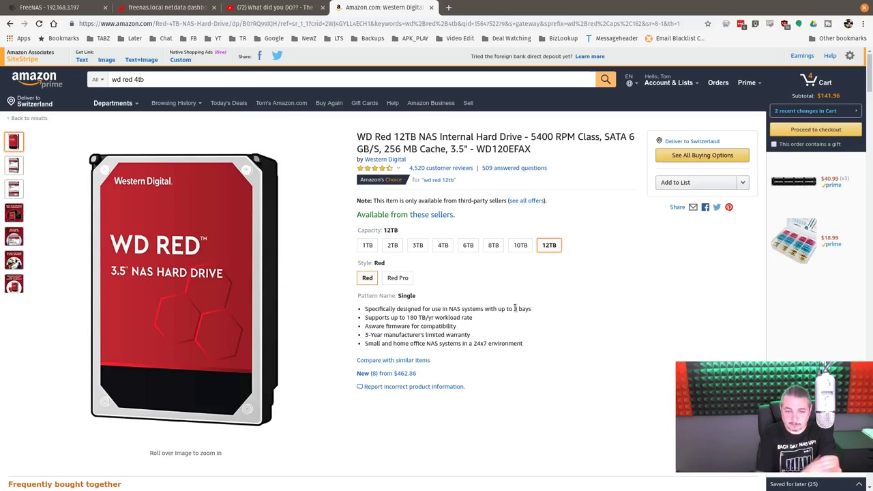
- Choose the Red Pro style at 4TB capacity, the $160.55 WD4003FFBX listing
click(522, 248)
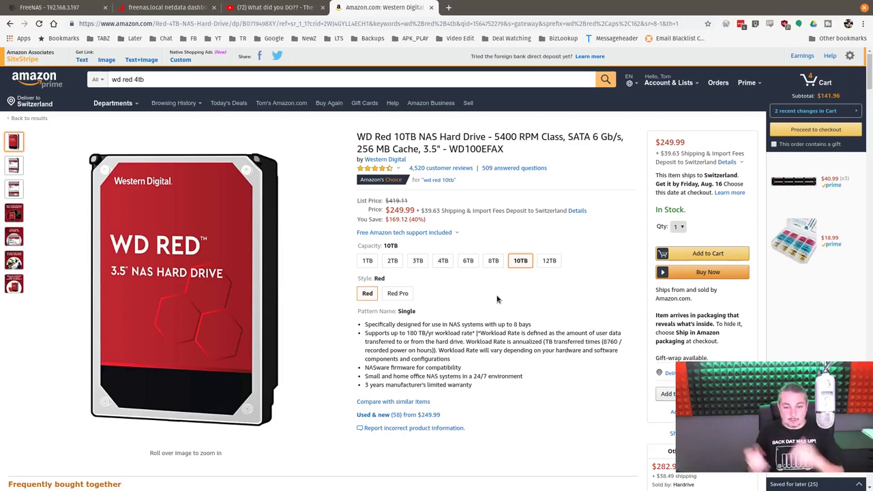
click(401, 293)
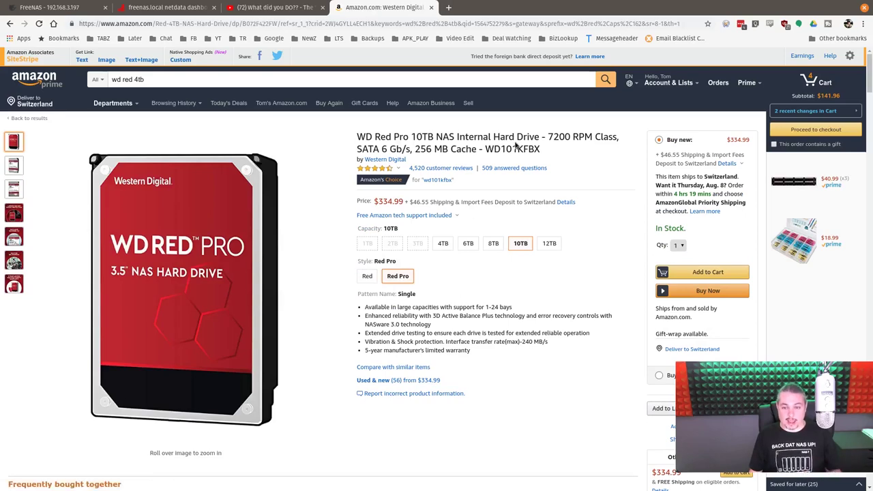
click(446, 245)
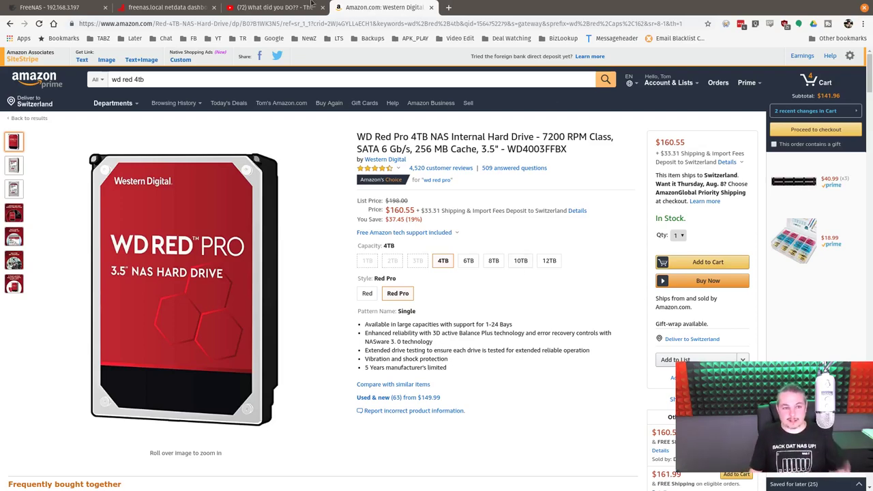
- Return to the FreeNAS dashboard showing Tank healthy with 19.59 TiB available
click(75, 12)
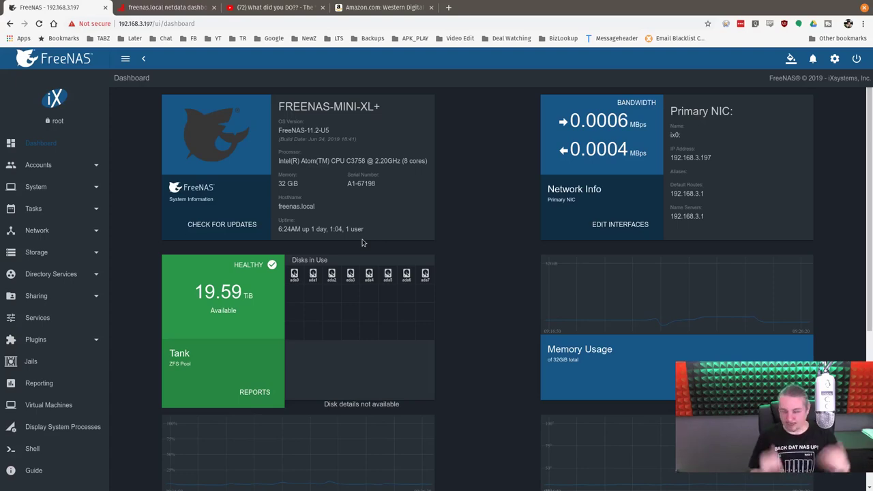
- In Kdenlive, delete GOPR1805.MP4 and GOPR1806.MP4 from Video 2, then check playback at 1:57 and 5:14
key(ctrl+F9)
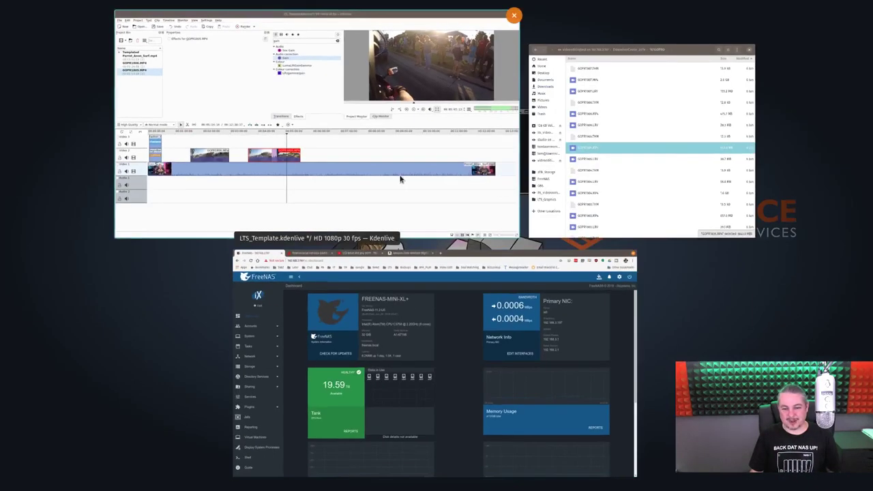
click(374, 178)
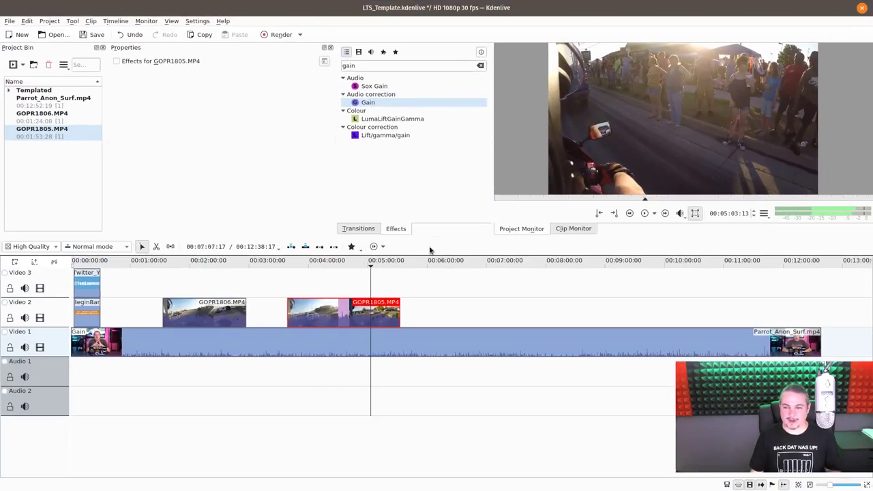
key(Delete)
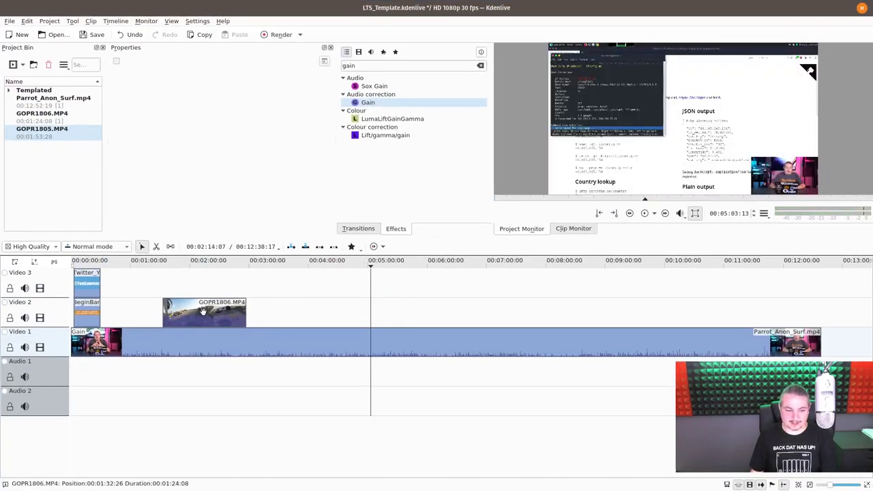
click(202, 315)
key(Delete)
click(187, 269)
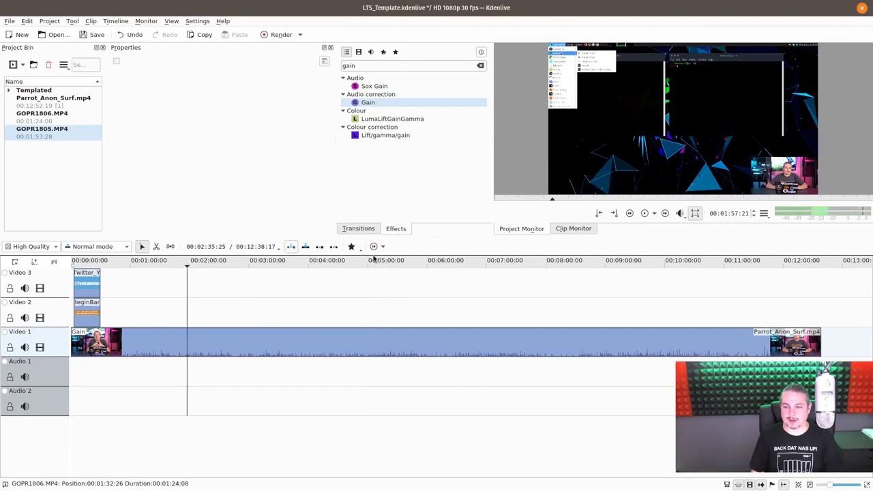
click(381, 267)
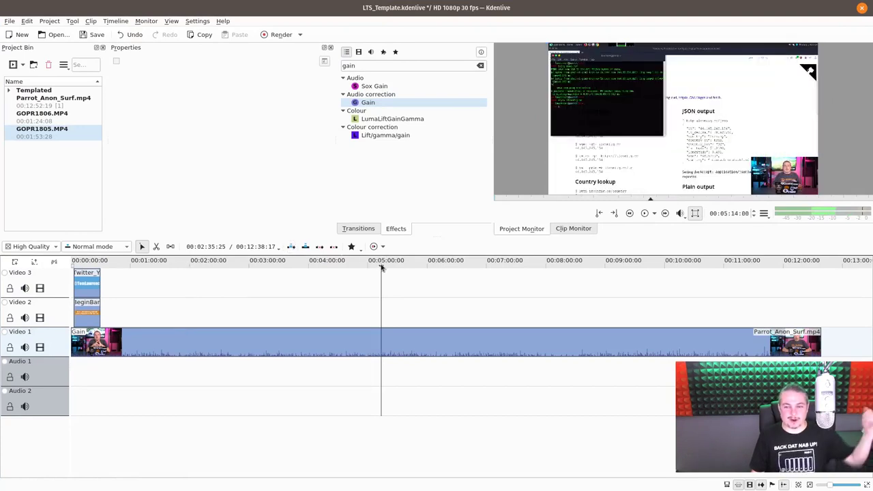